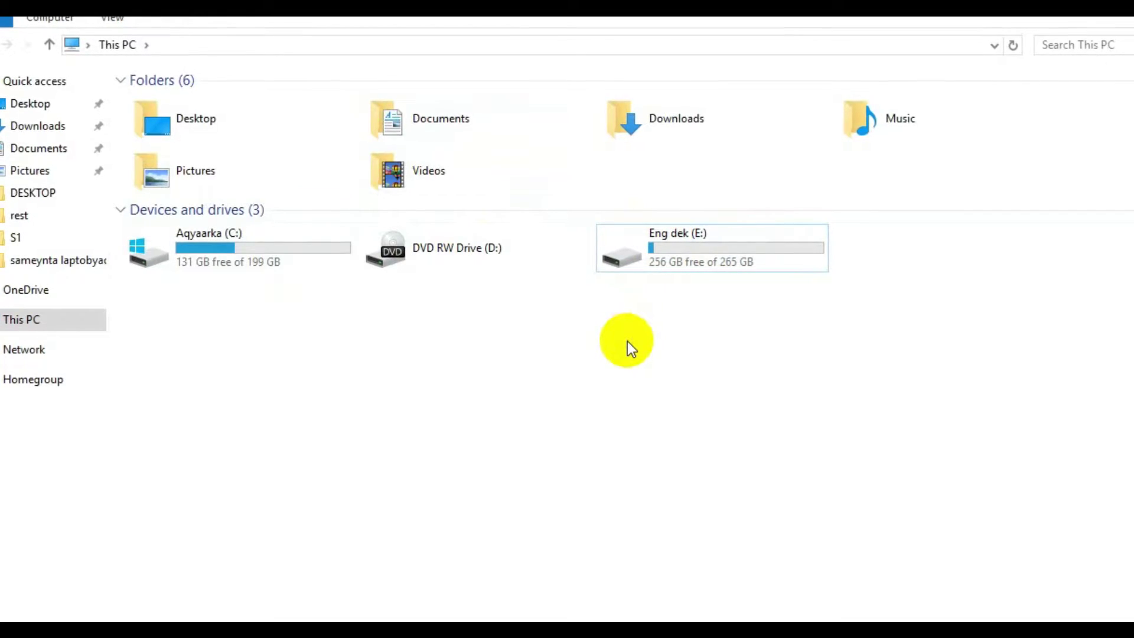
Examine the existing C: and E: drives in This PC, including their capacity and free space.
left_click(679, 262)
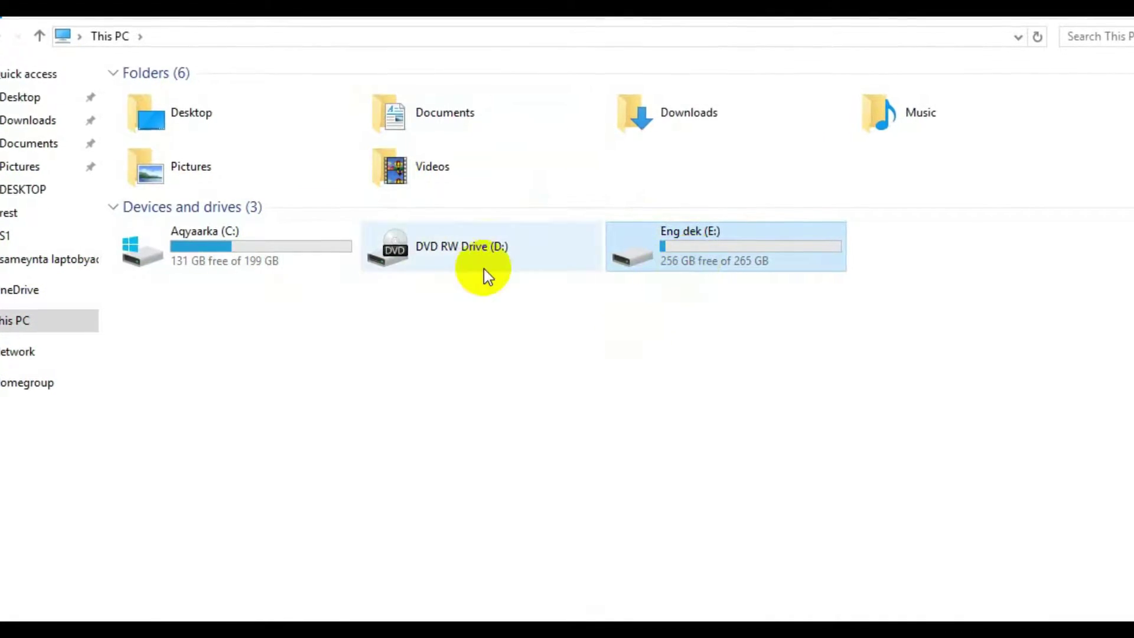
left_click(260, 235)
left_click(698, 235)
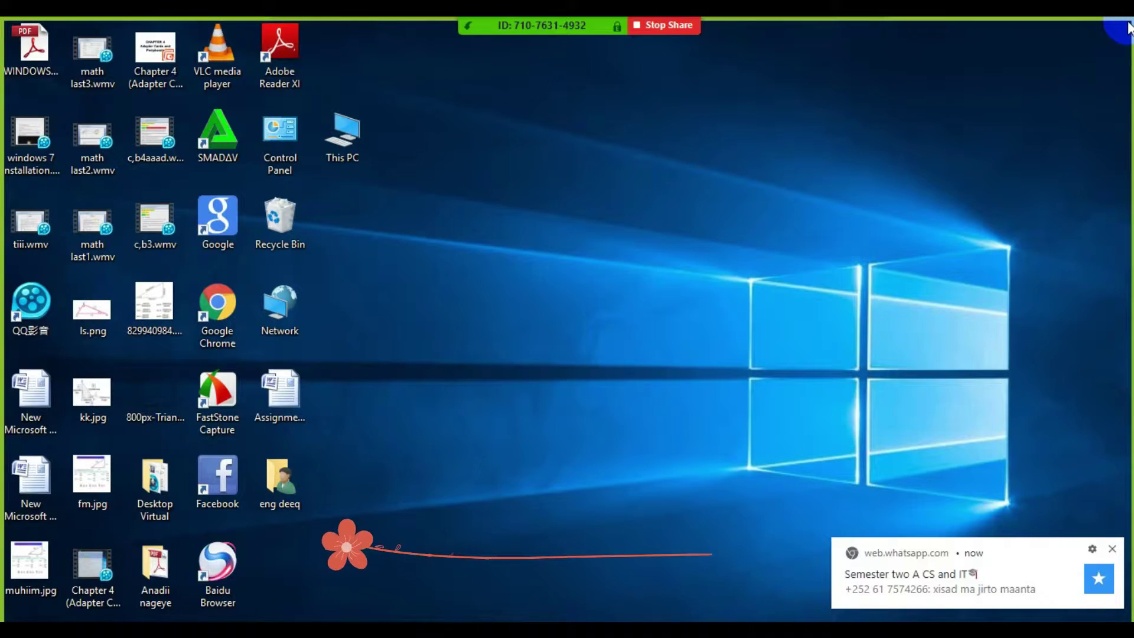
Move the This PC icon away from the other desktop icons into the empty area, and refresh the desktop.
left_click(352, 148)
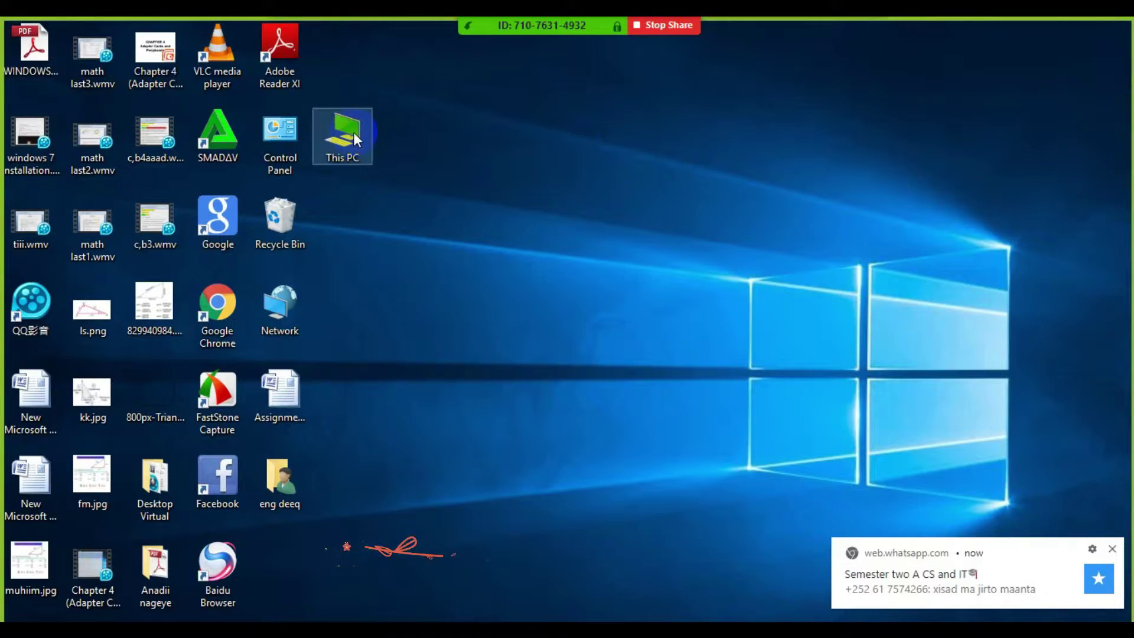
left_click_drag(353, 132, 648, 154)
right_click(649, 153)
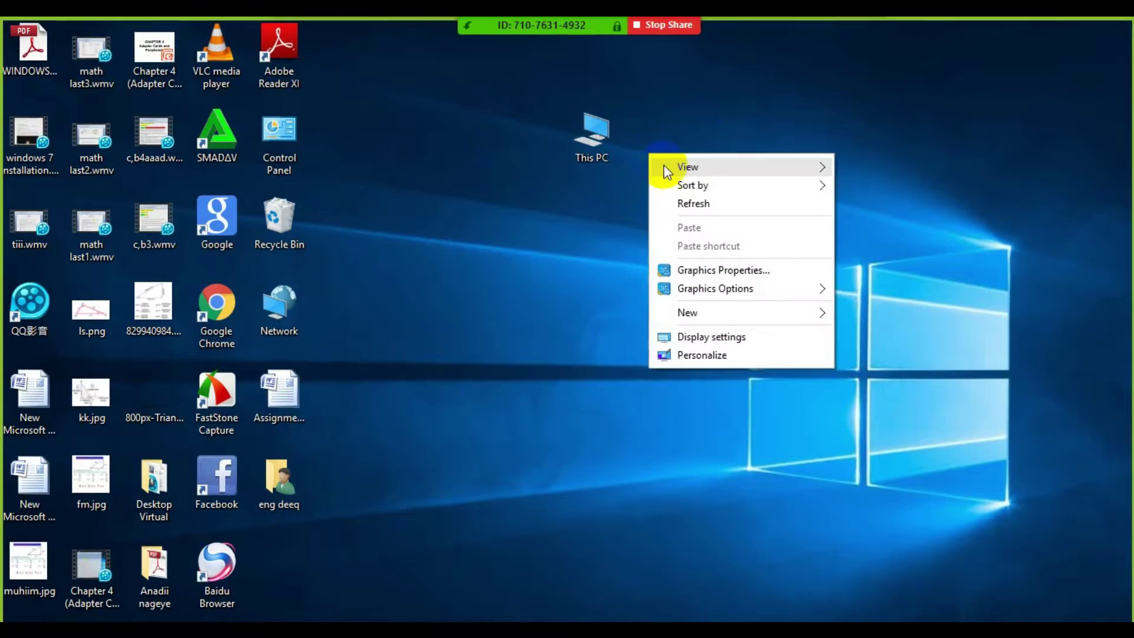
left_click(703, 203)
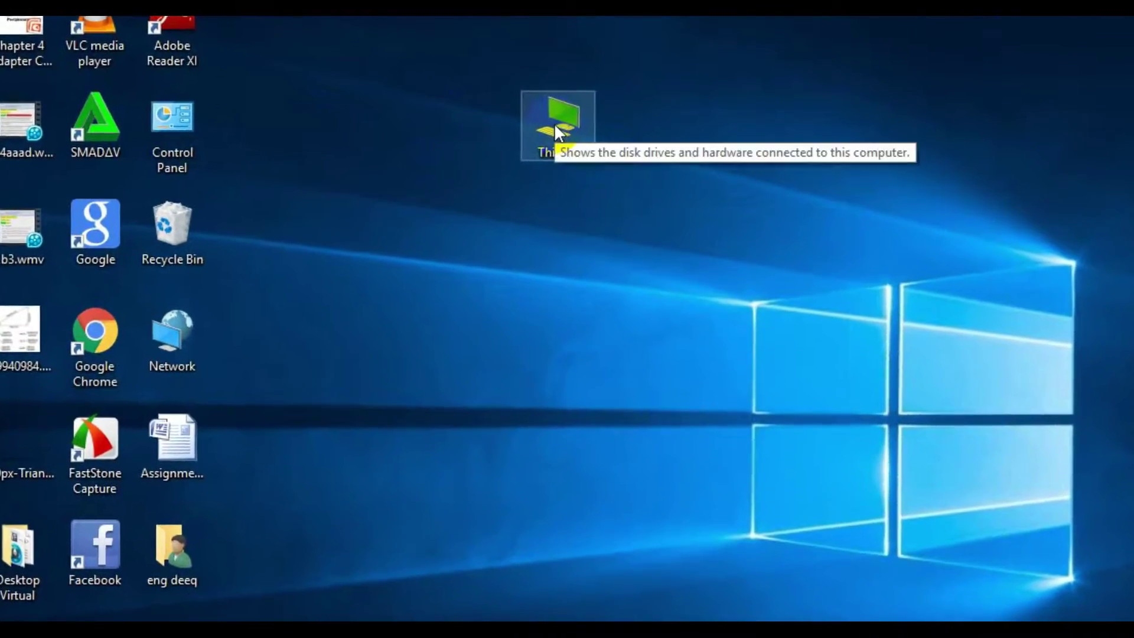
Open Computer Management for This PC and display Disk Management.
right_click(566, 133)
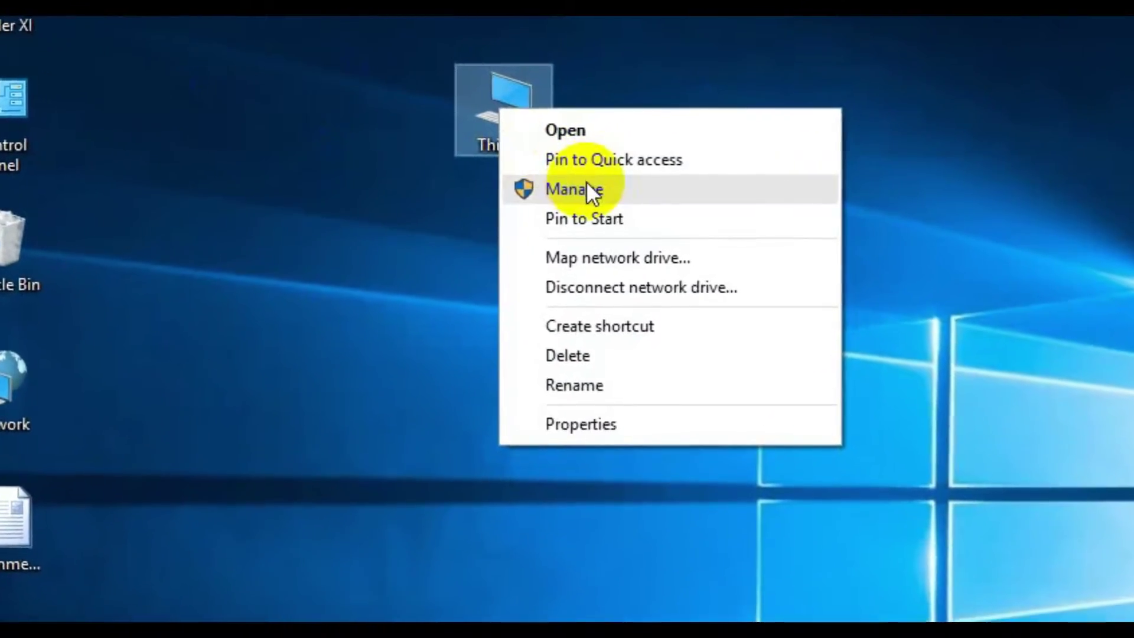
left_click(585, 188)
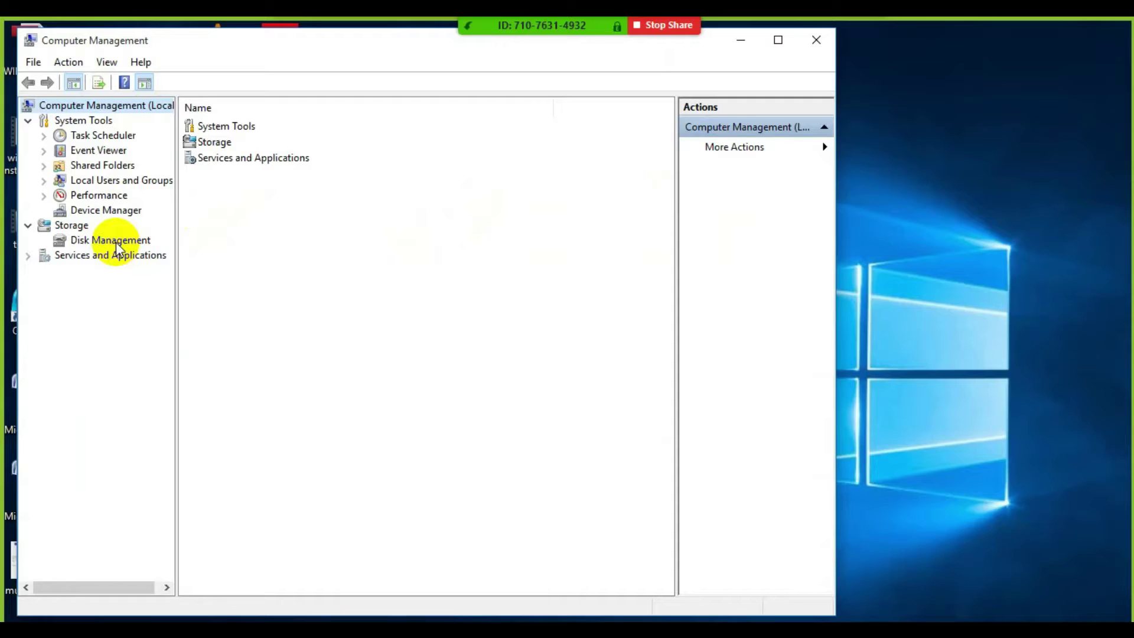
left_click(134, 242)
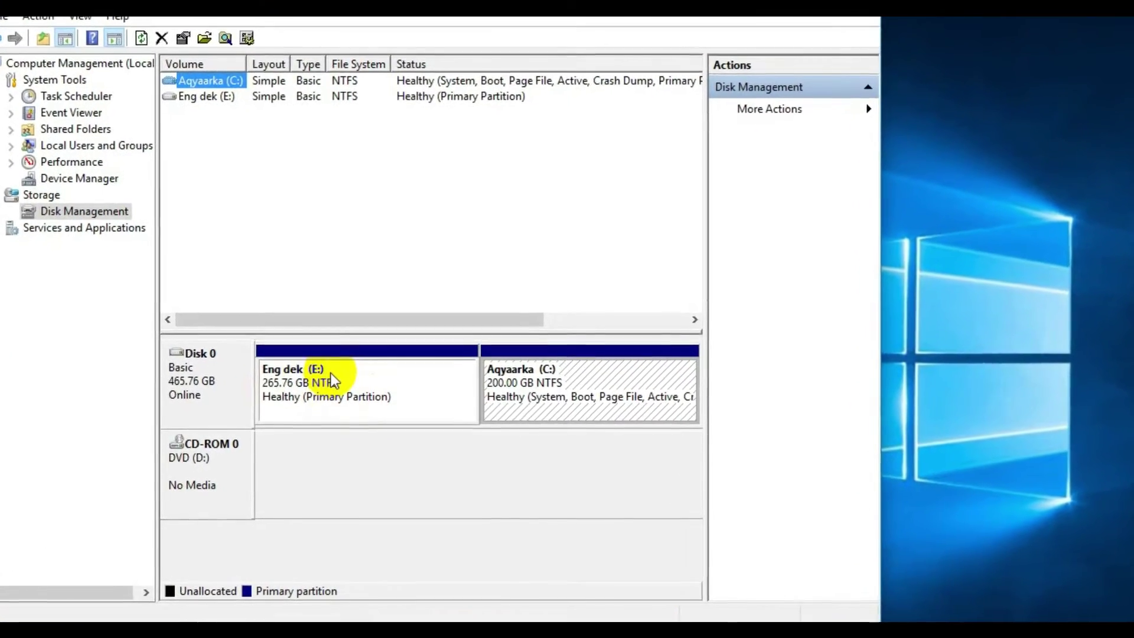
Shrink the Eng dek (E:) volume by 102400 MB.
right_click(330, 372)
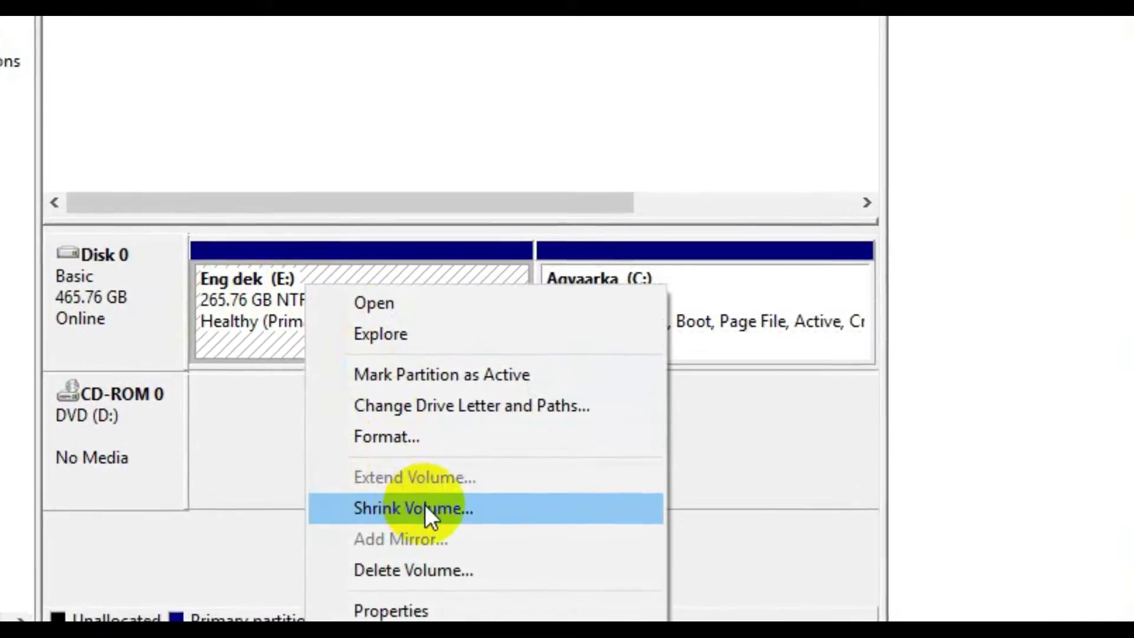
left_click(424, 505)
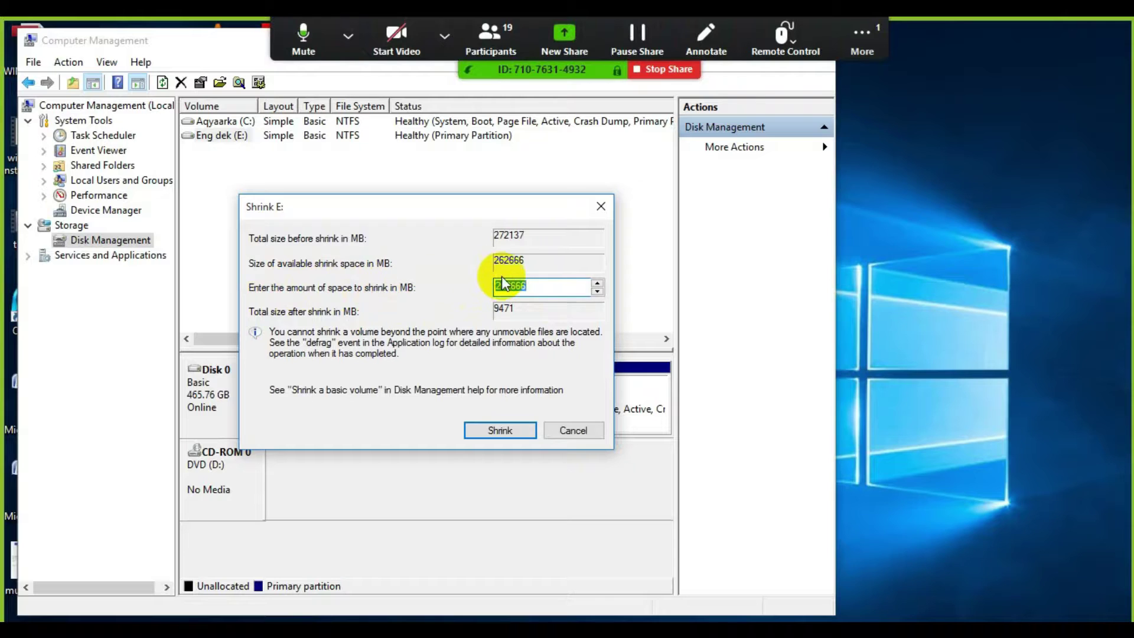
left_click(543, 286)
key("BackSpace")
key("BackSpace")
key("BackSpace")
key("BackSpace")
key("BackSpace")
key("BackSpace")
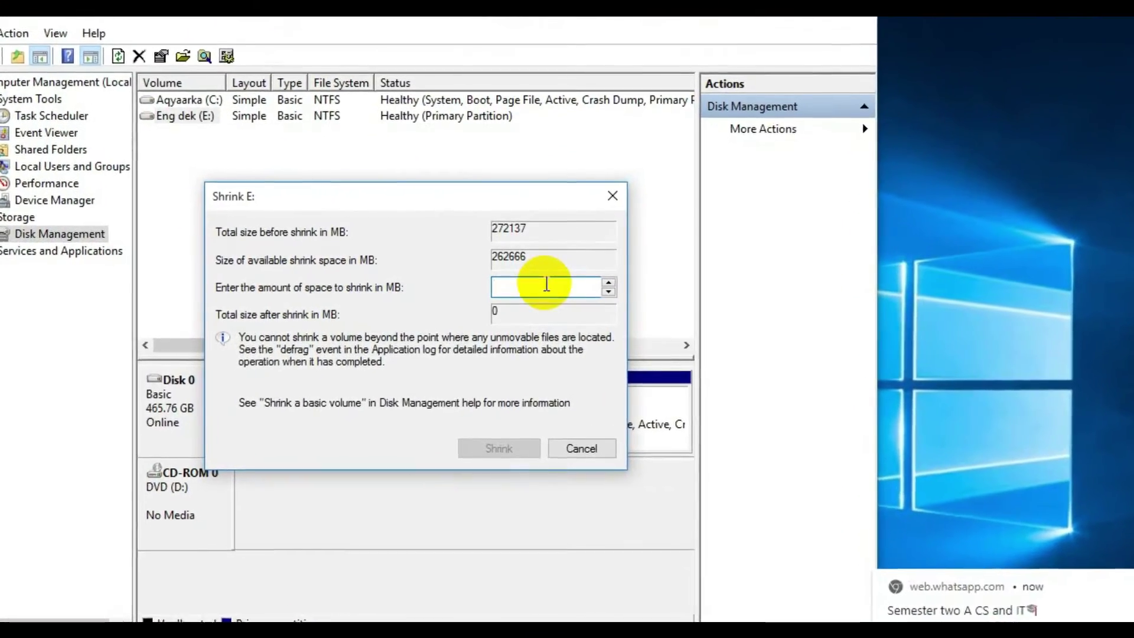
type("102")
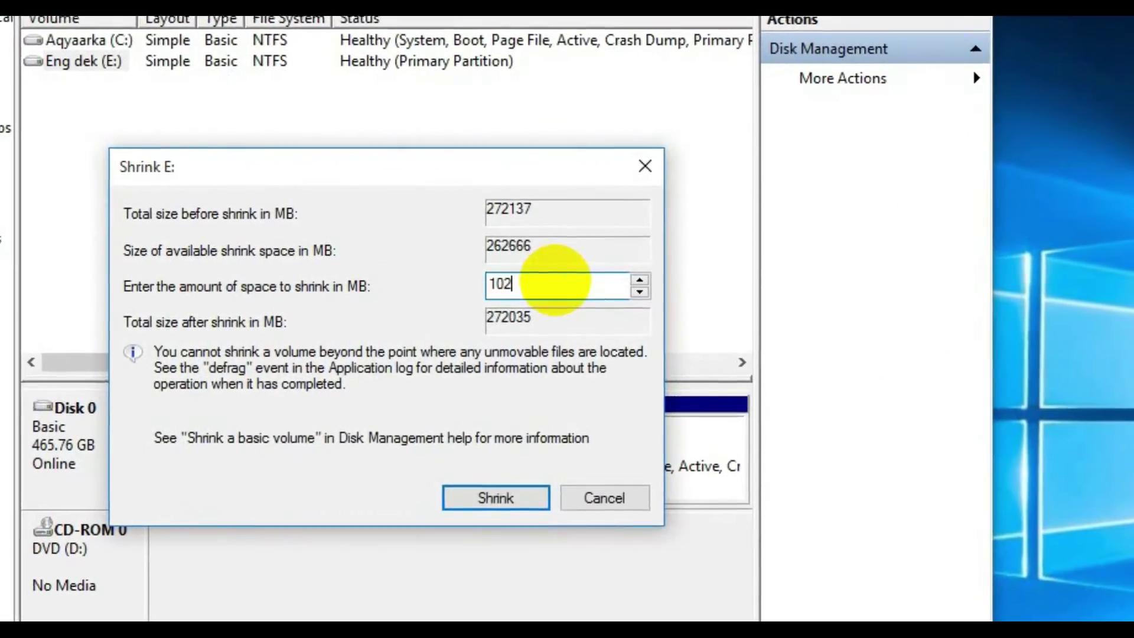
type("4")
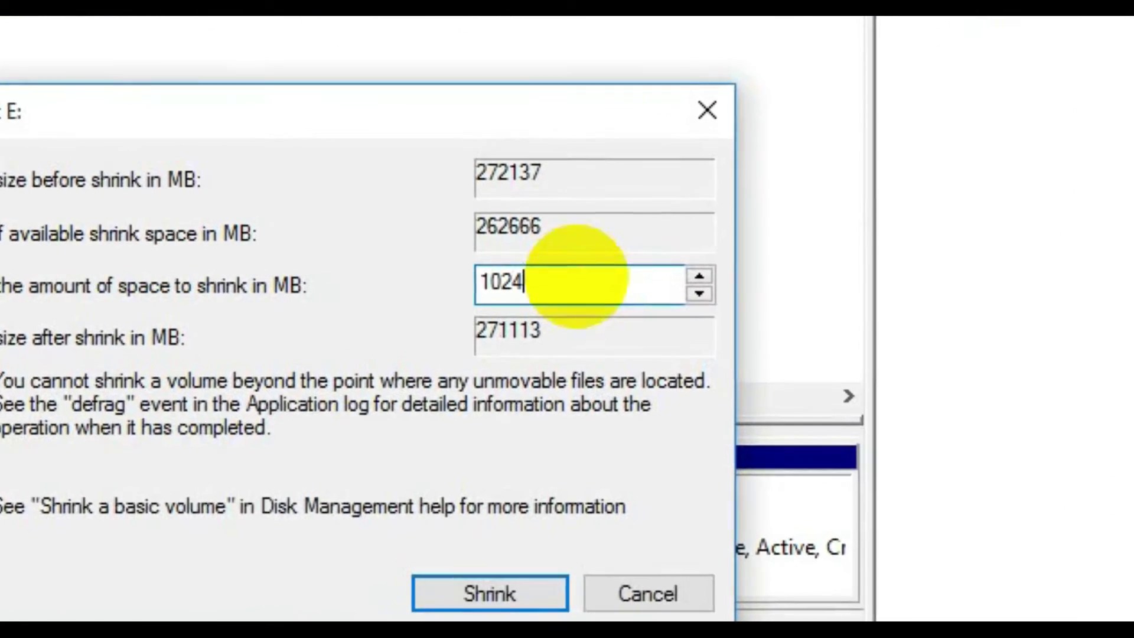
type("00")
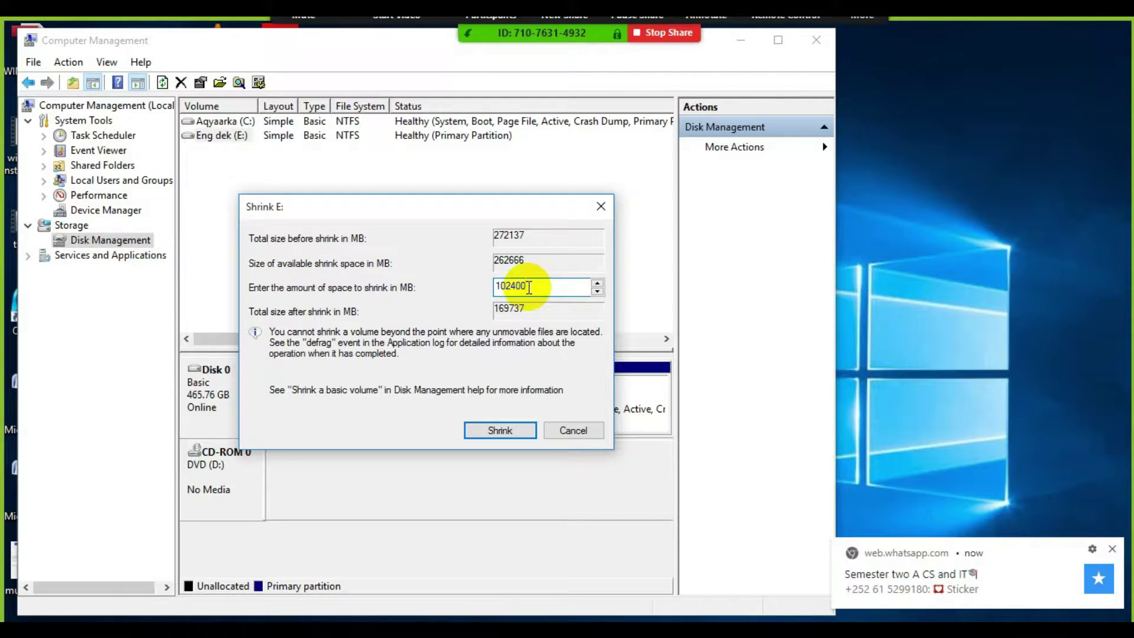
left_click(501, 431)
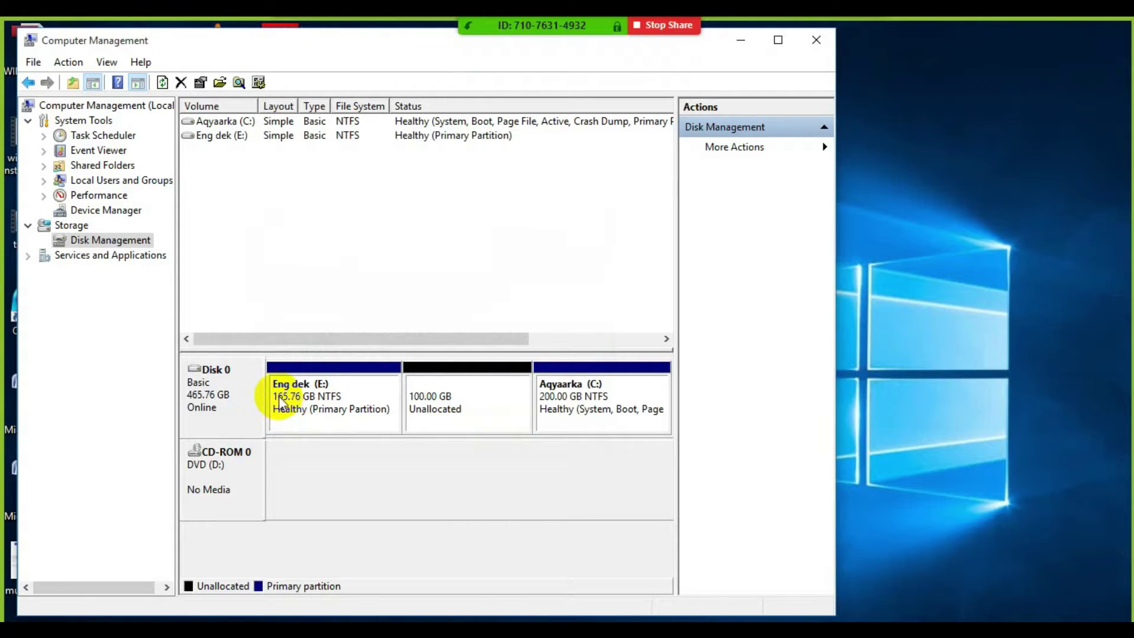
Set up a new simple volume in the unallocated space, with a size of 102400 MB and drive letter F.
left_click(438, 404)
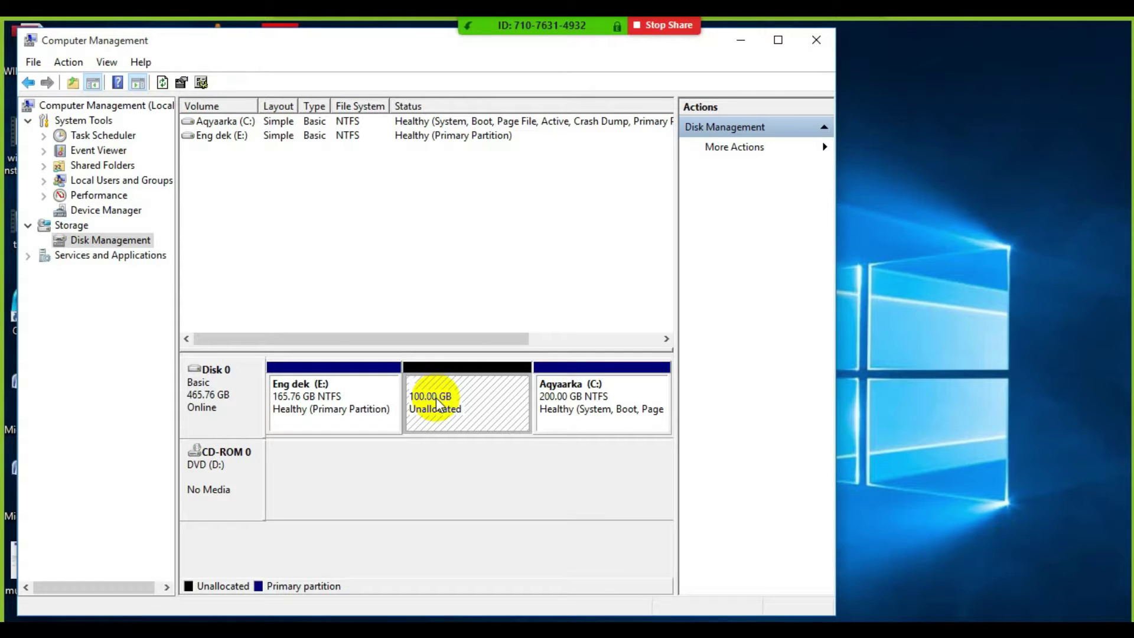
right_click(436, 403)
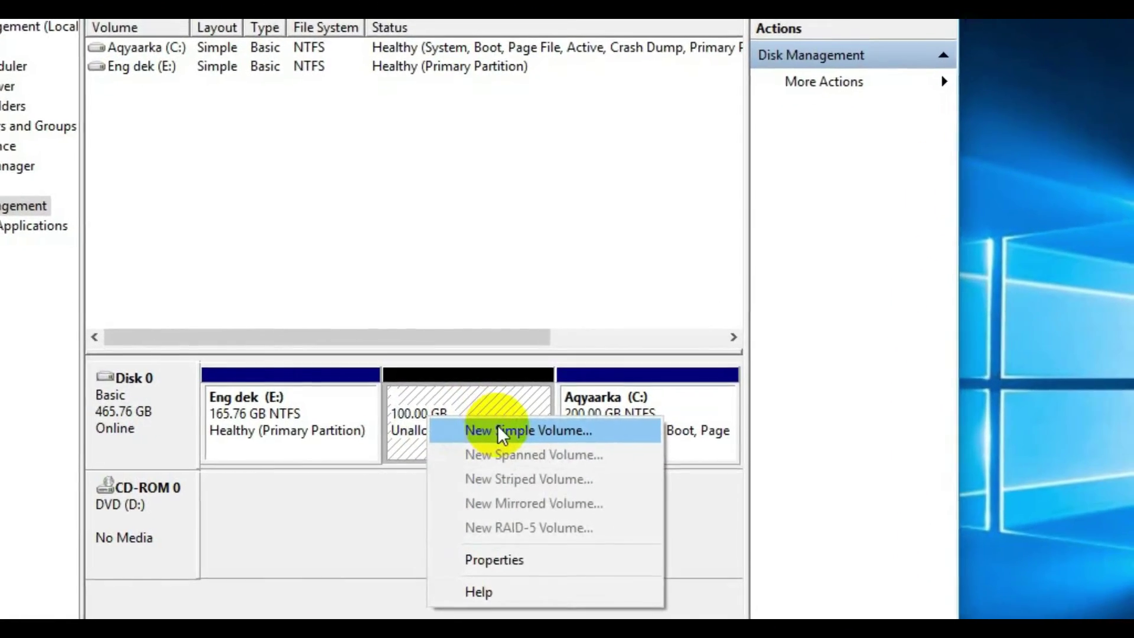
left_click(493, 407)
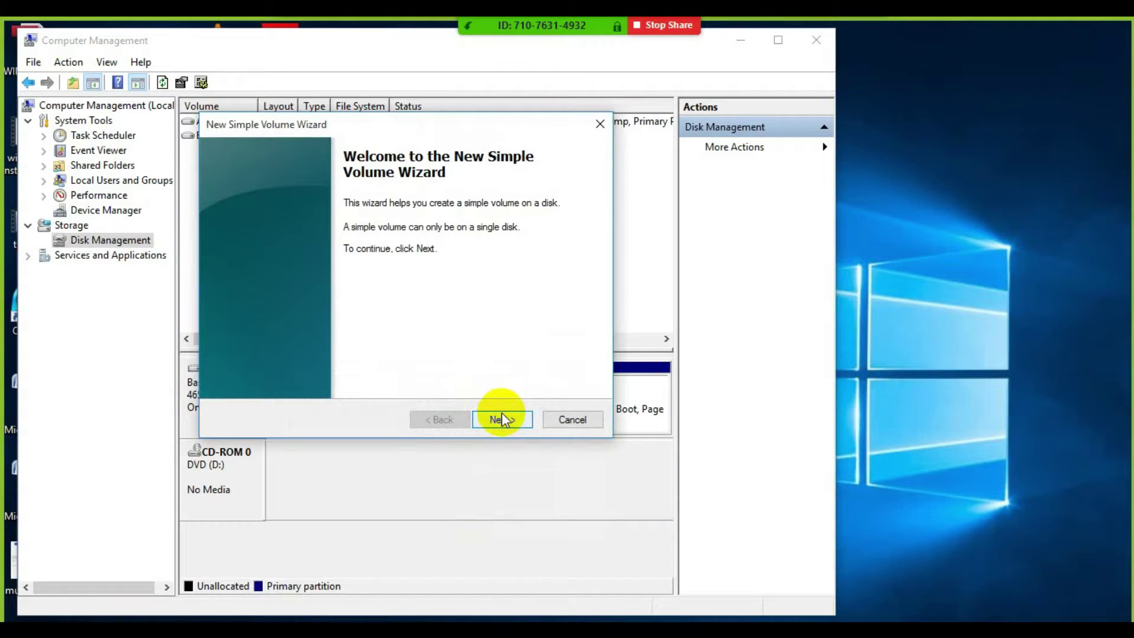
left_click(501, 418)
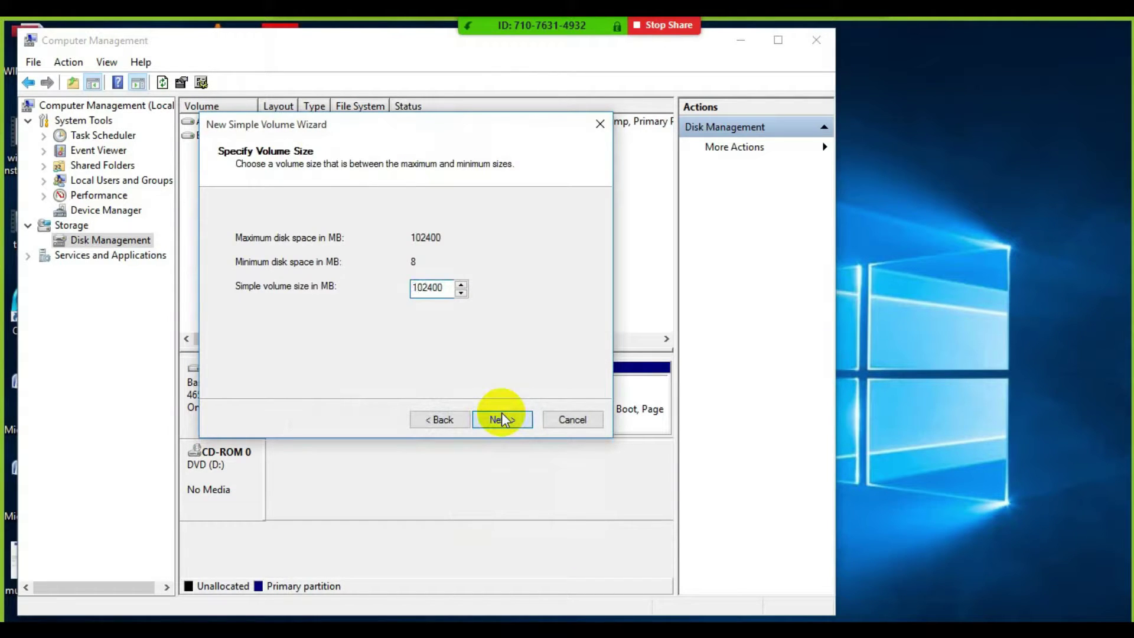
left_click(501, 418)
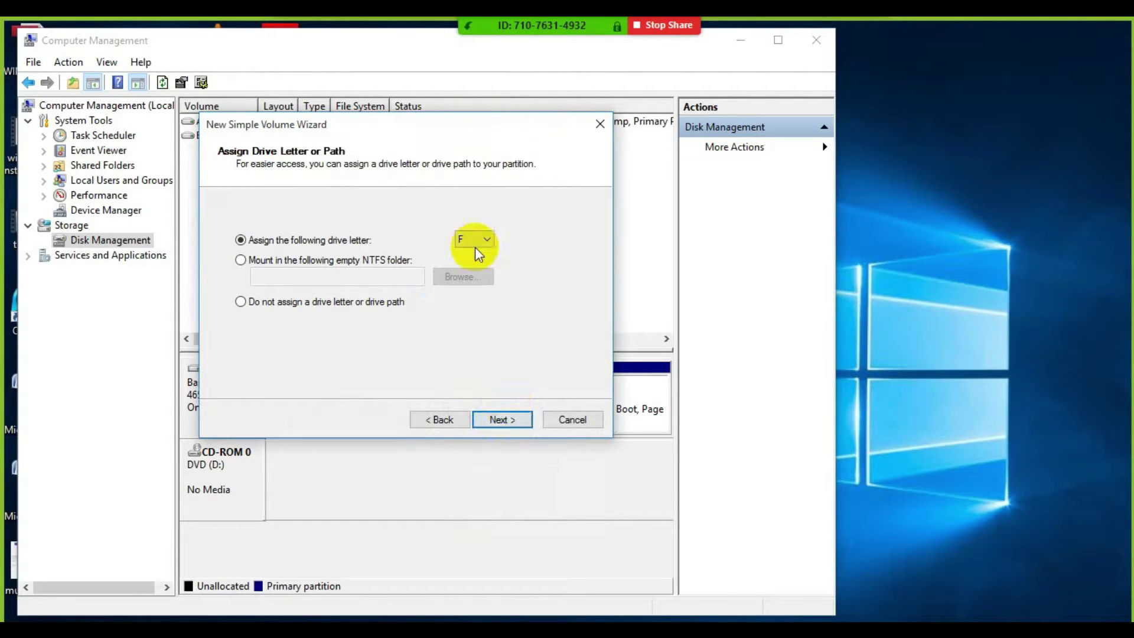
left_click(494, 420)
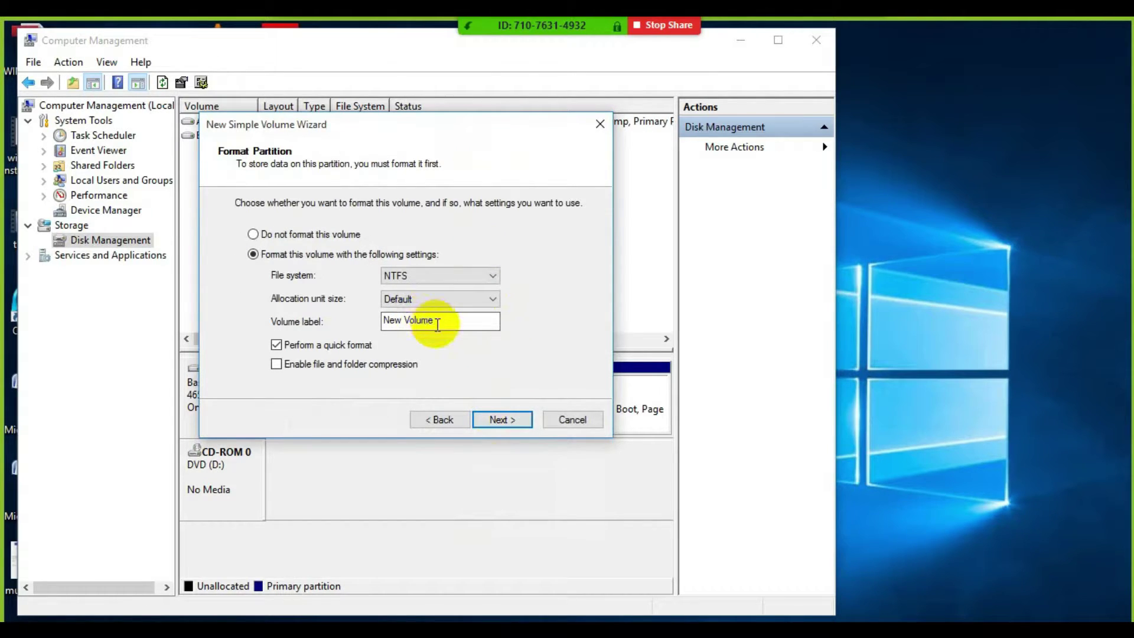
Label the new volume Moha and create it with an NTFS quick format and default allocation unit size.
left_click_drag(443, 320, 379, 325)
type("Moha")
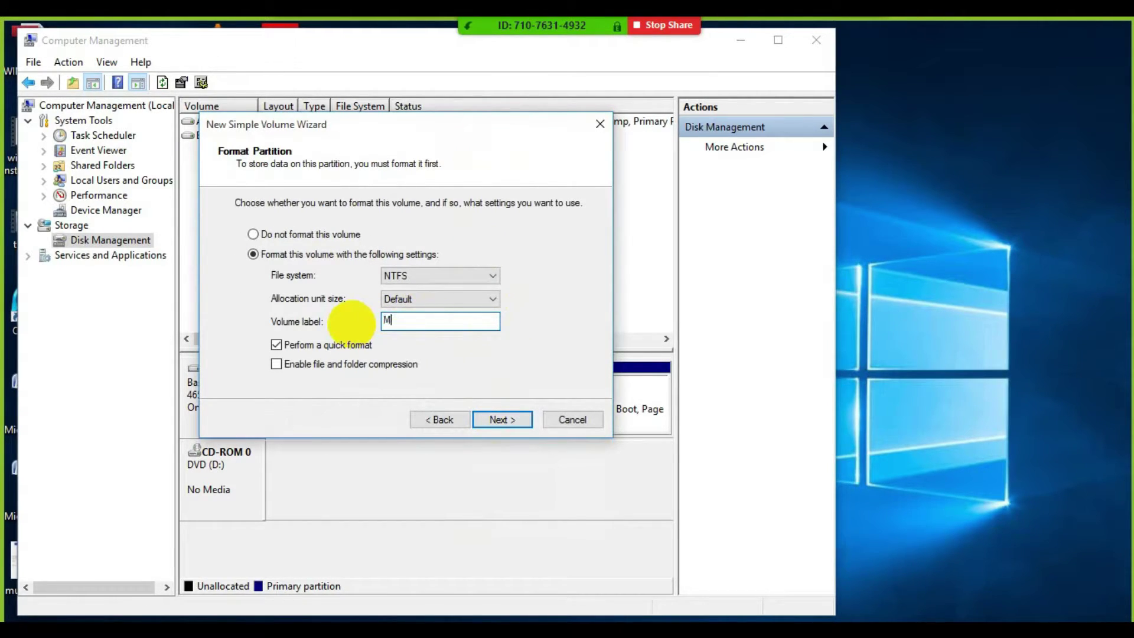
left_click(493, 421)
left_click(494, 420)
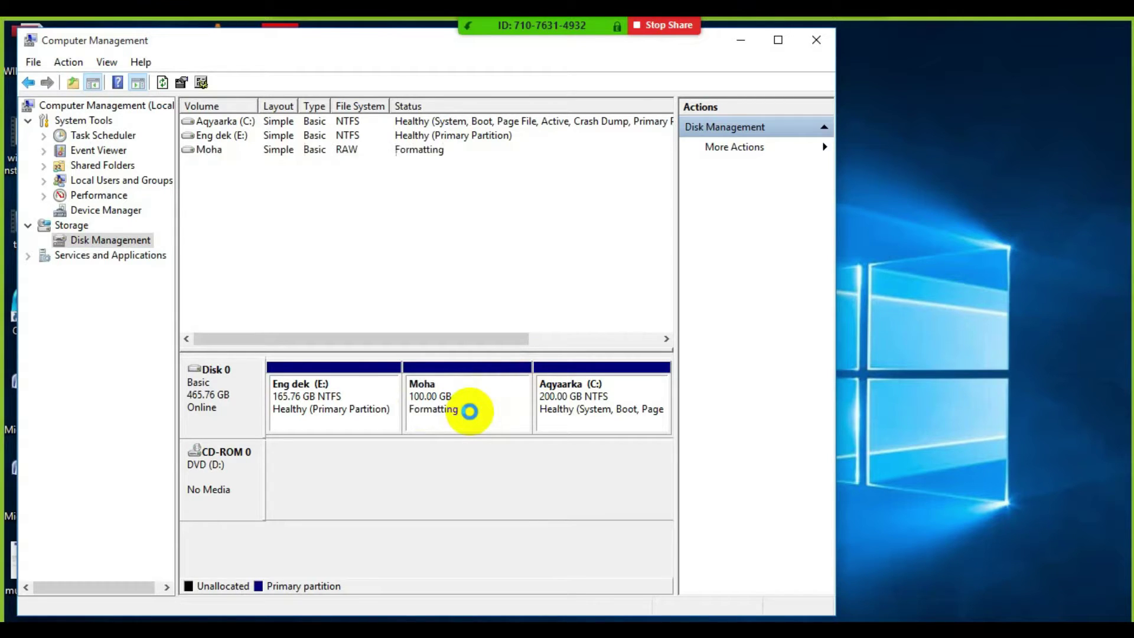
Close the Computer Management window.
mouse_move(774, 71)
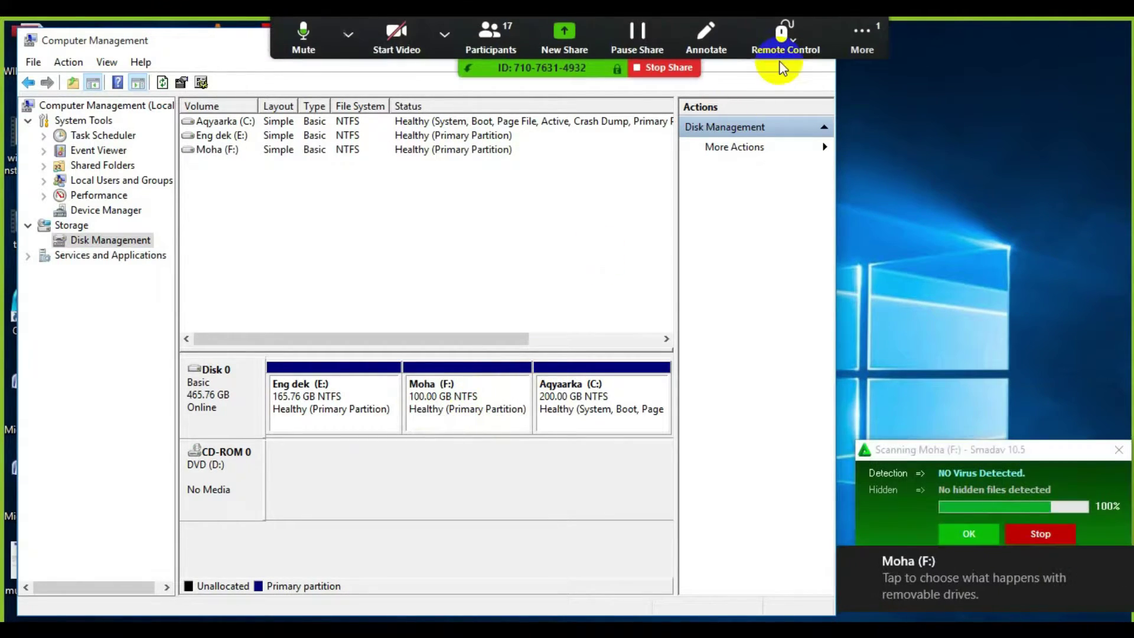
left_click(863, 38)
left_click(778, 177)
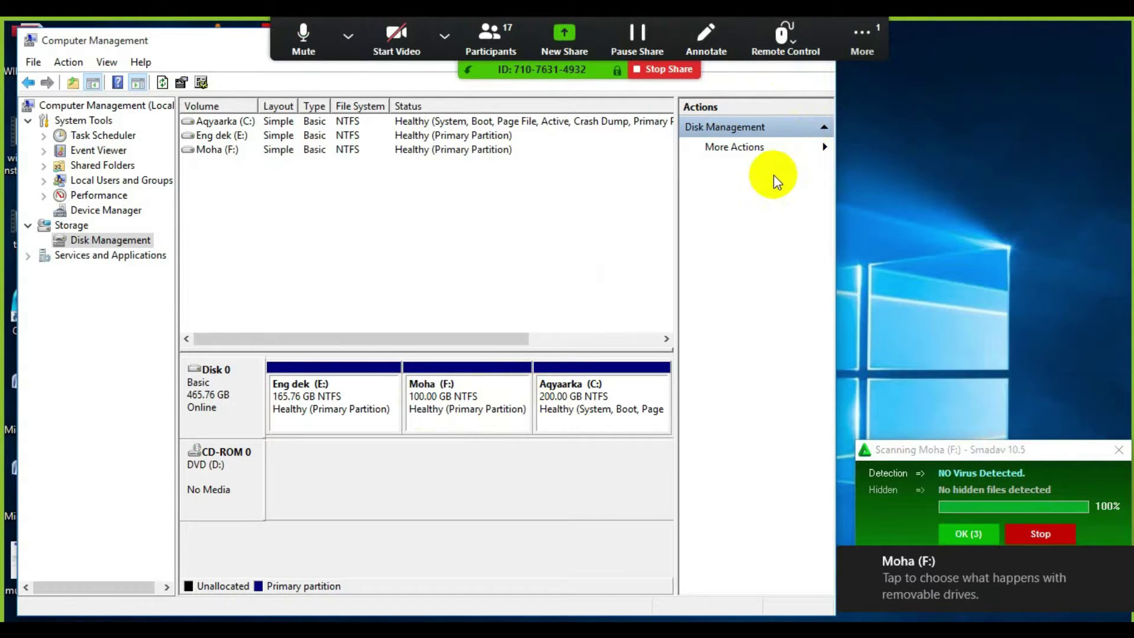
left_click(809, 41)
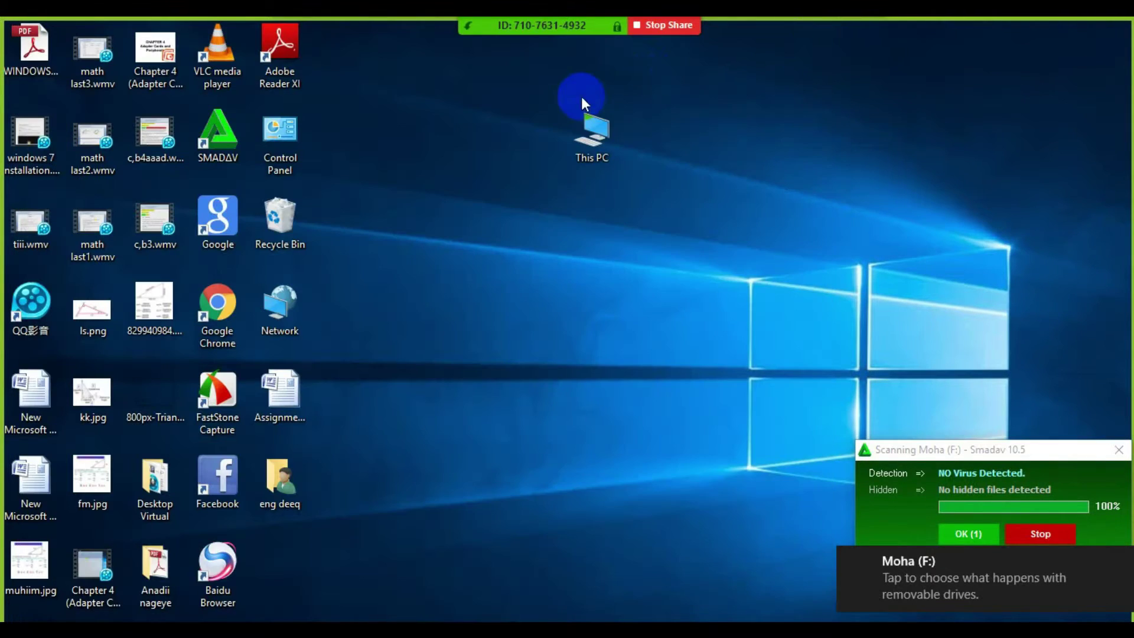
Open This PC, examine the capacities of the F:, C: and E: drives, and close the window.
double_click(597, 141)
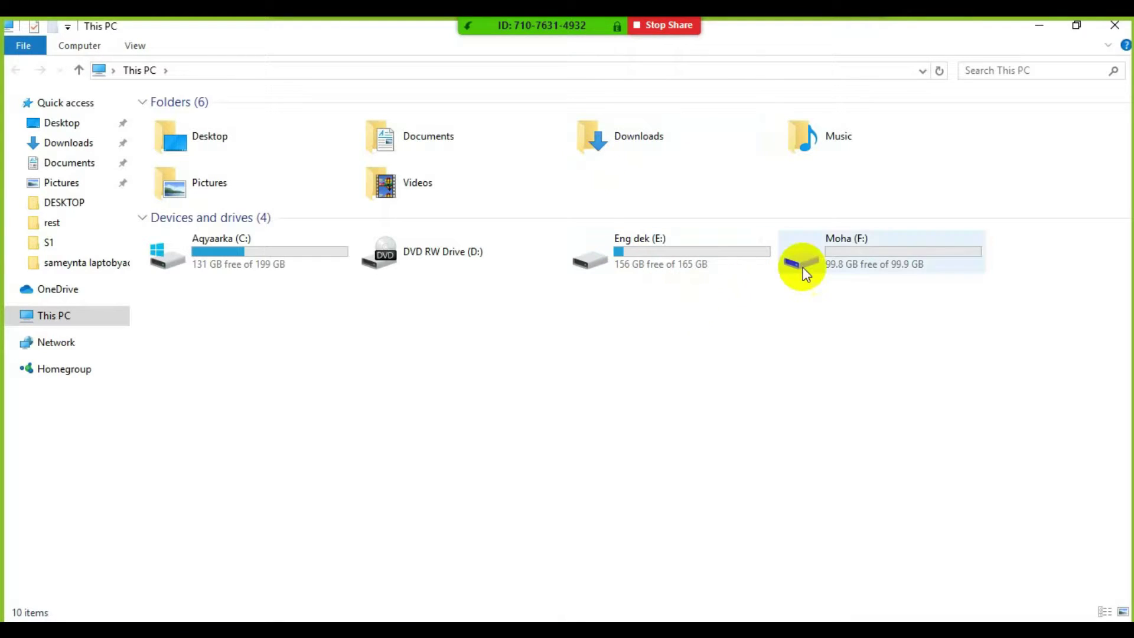
left_click(860, 260)
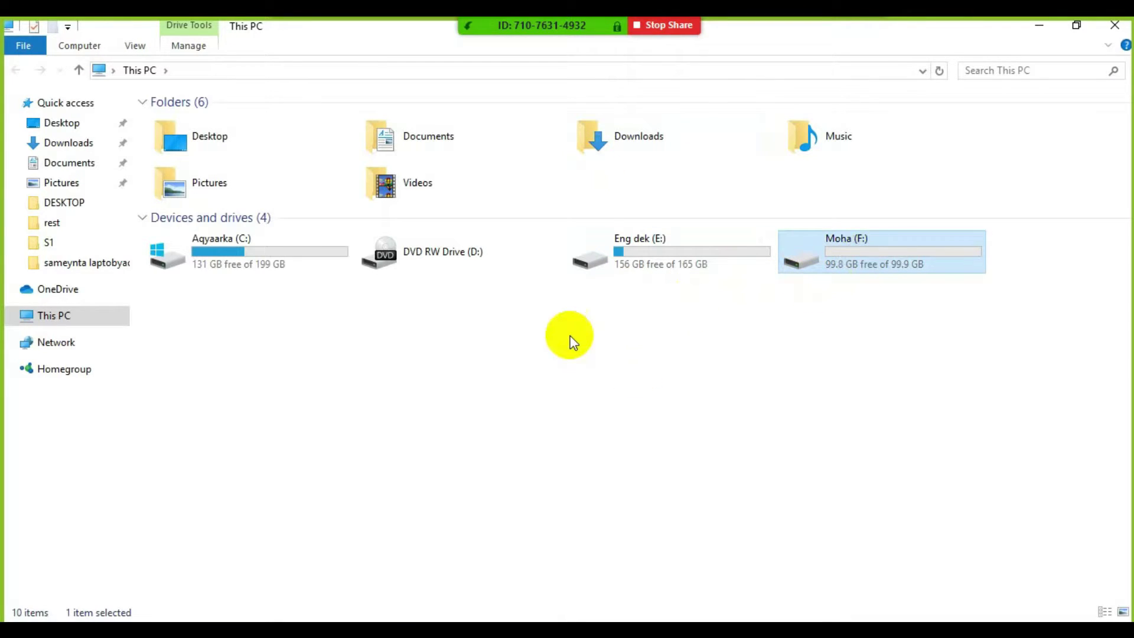
left_click(333, 259)
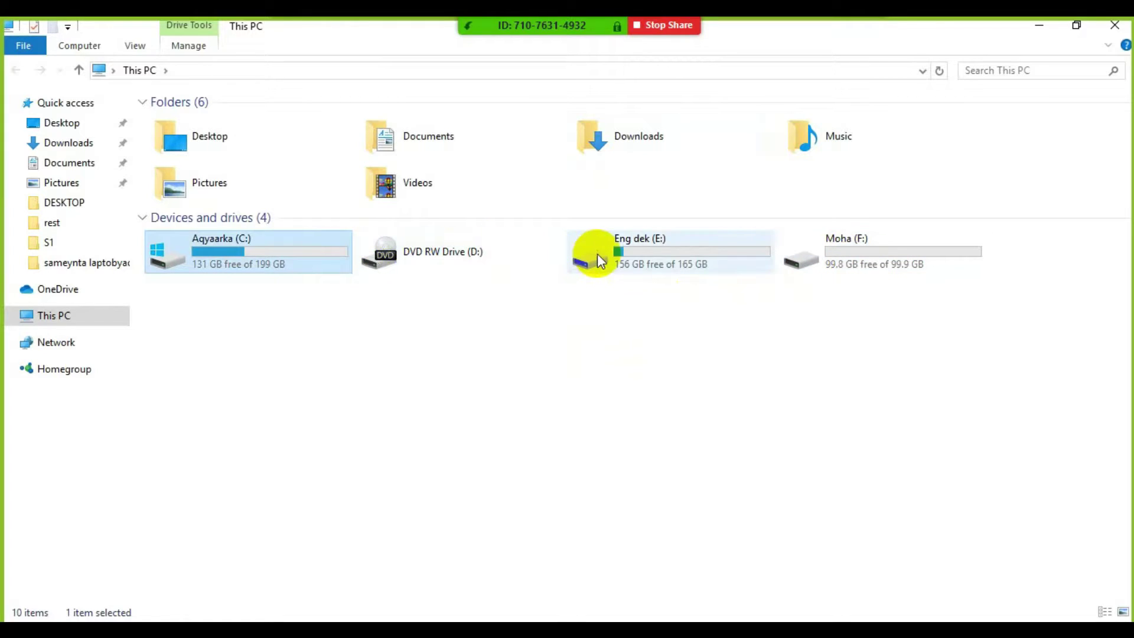
left_click(636, 255)
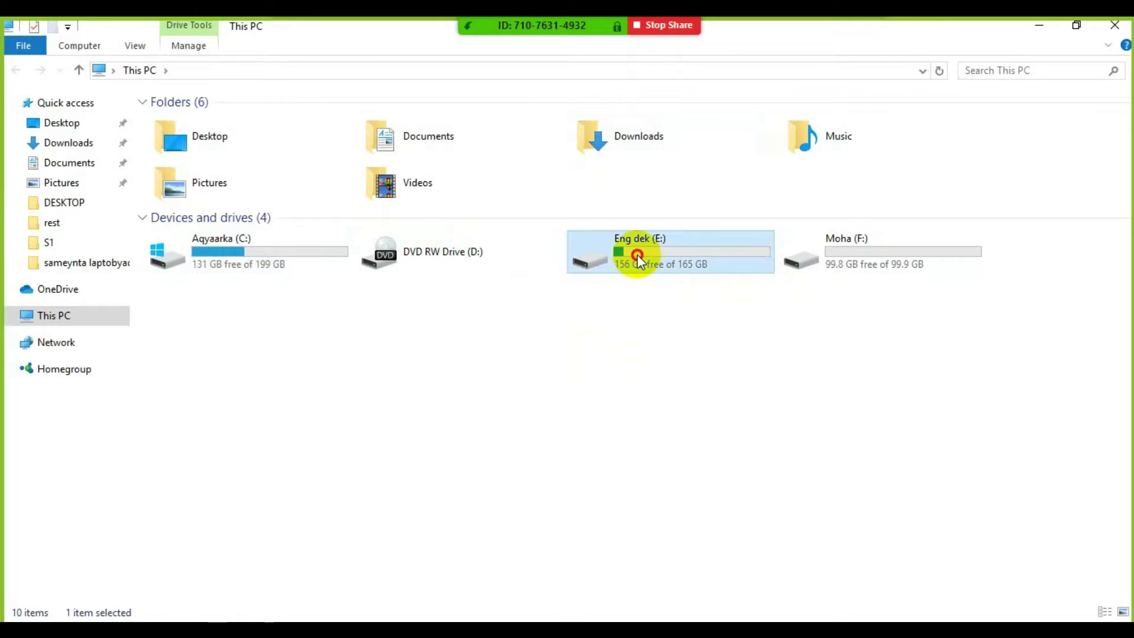
left_click(912, 254)
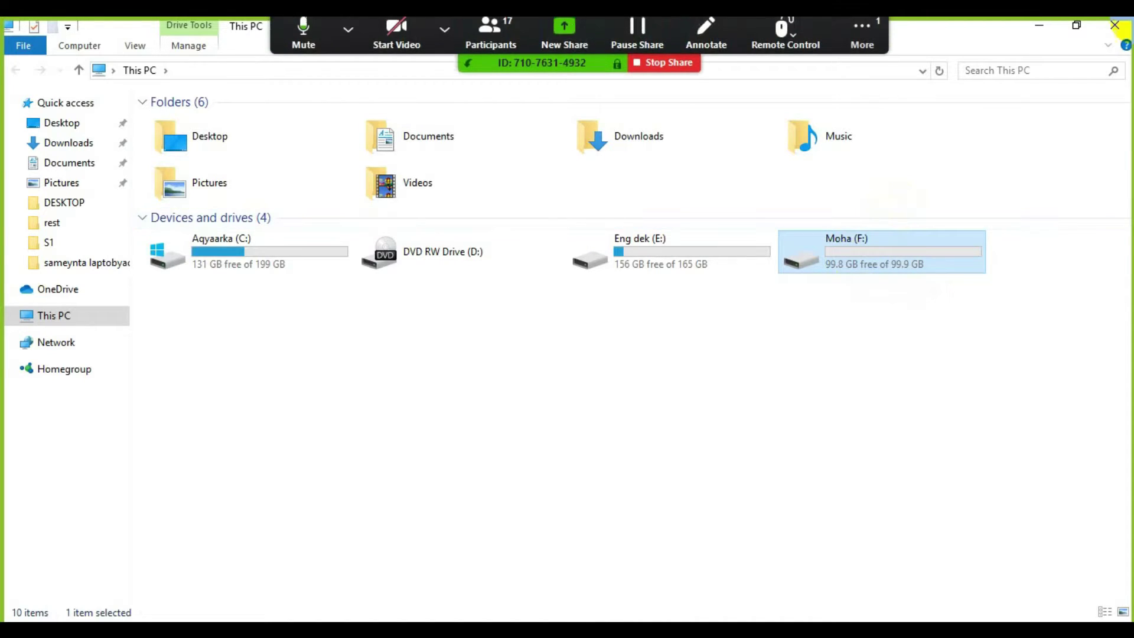
left_click(1115, 25)
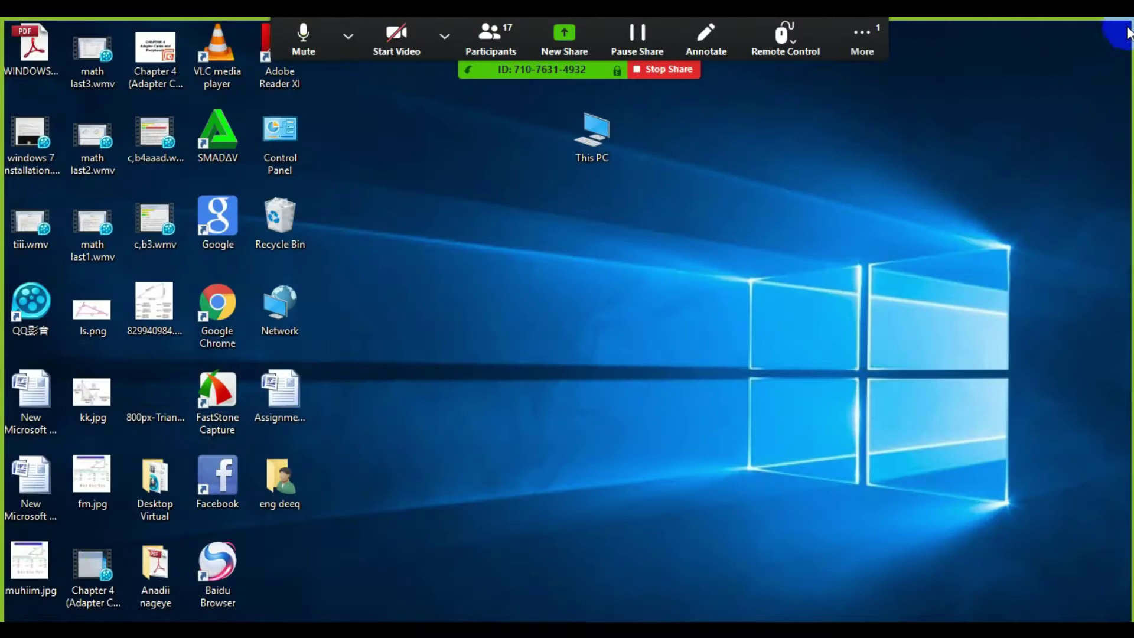
Reopen Computer Management from the This PC desktop icon and show the Disk Management view.
right_click(597, 153)
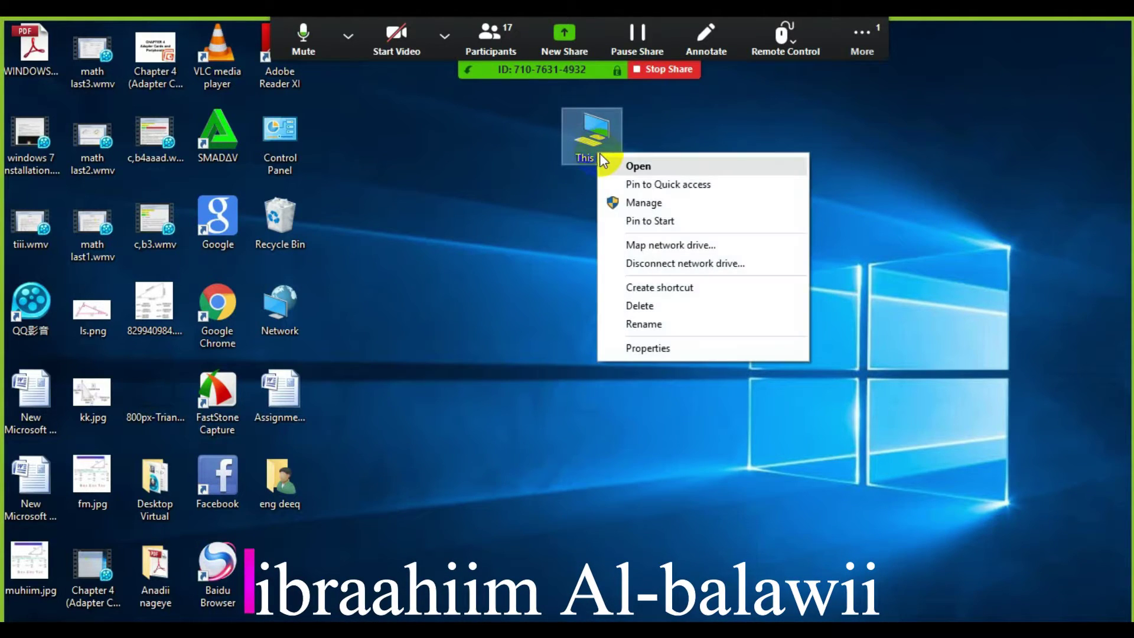
left_click(660, 203)
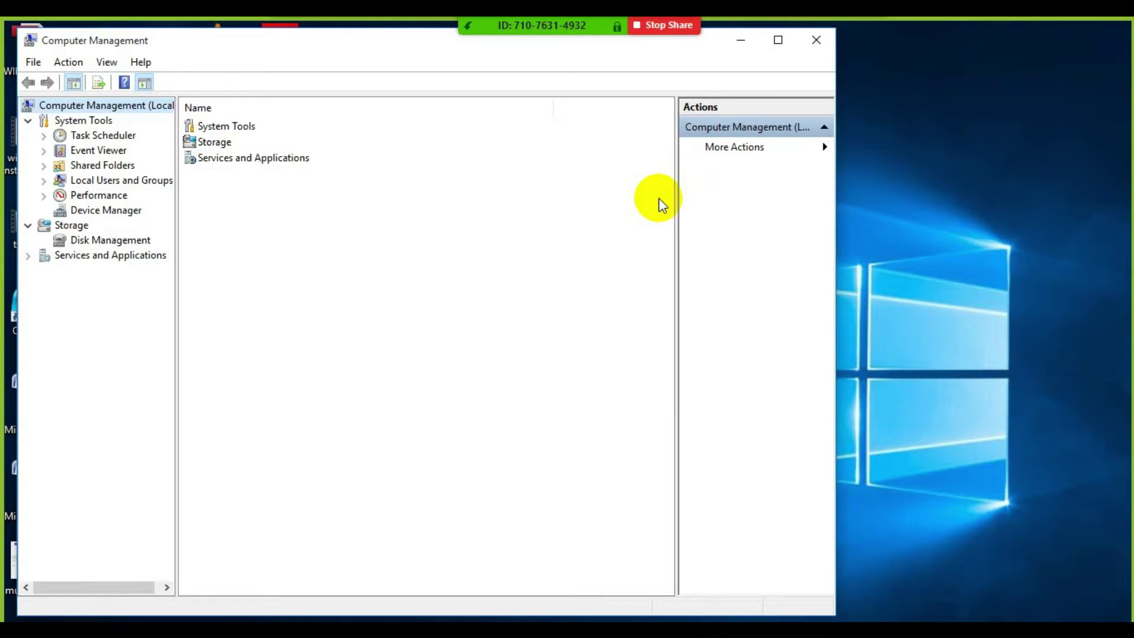
left_click(101, 243)
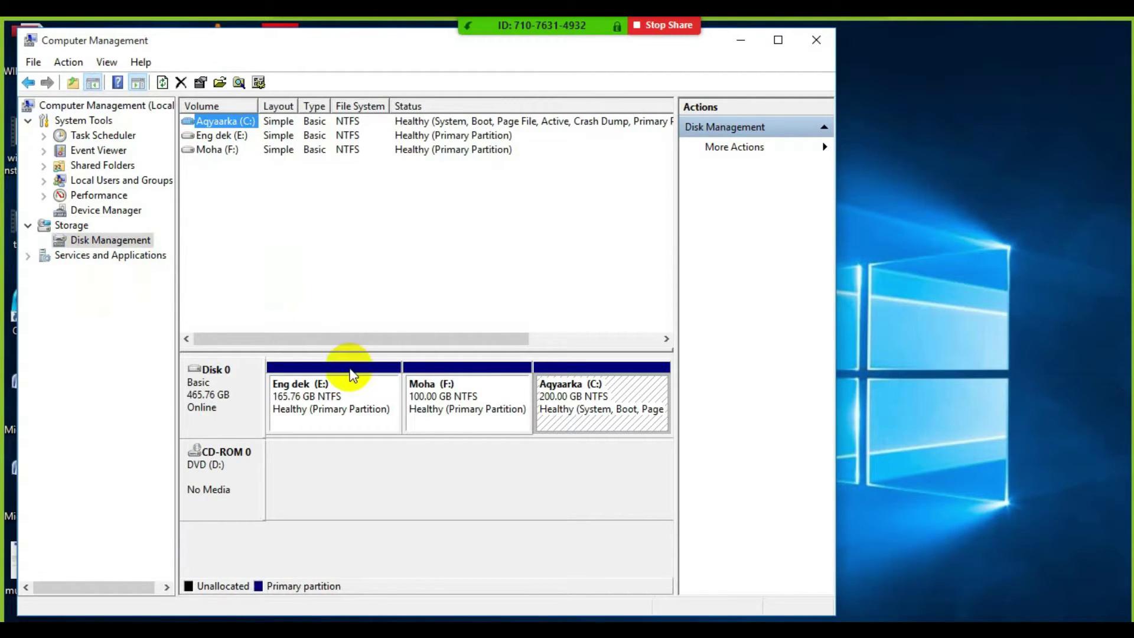
Delete the Moha (F:) volume from Disk 0 and confirm the deletion.
left_click(448, 395)
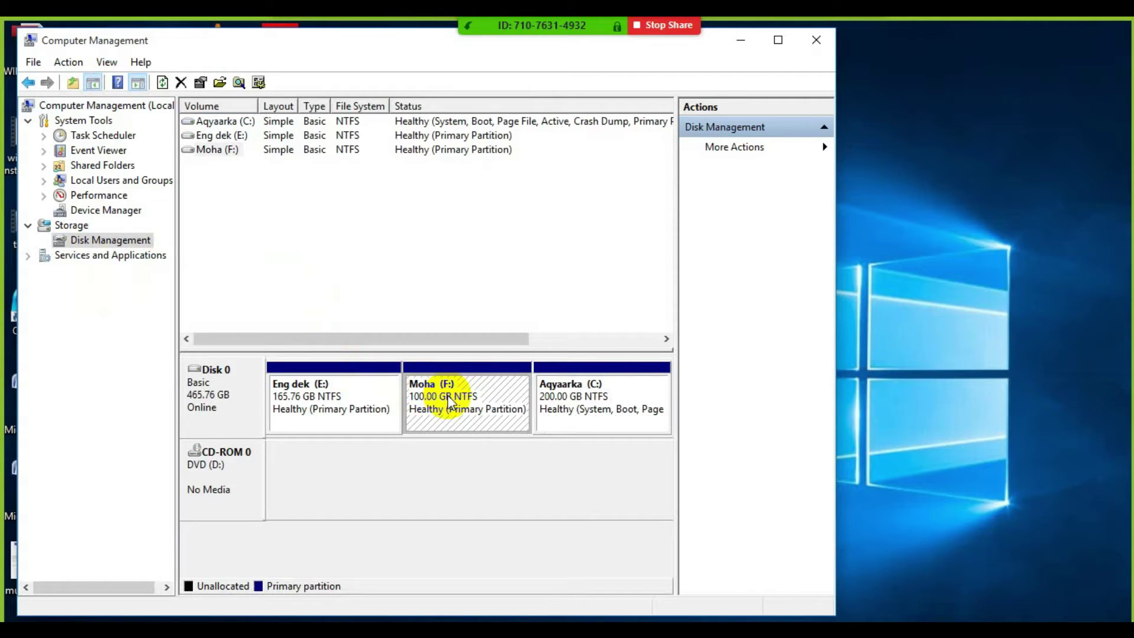
right_click(447, 396)
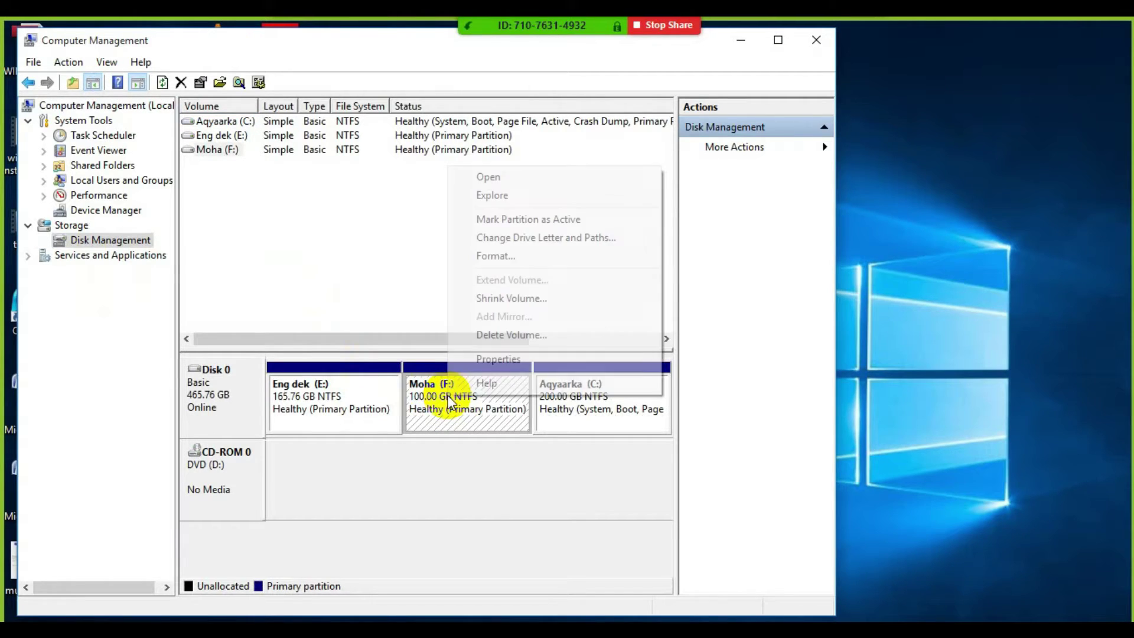
left_click(543, 335)
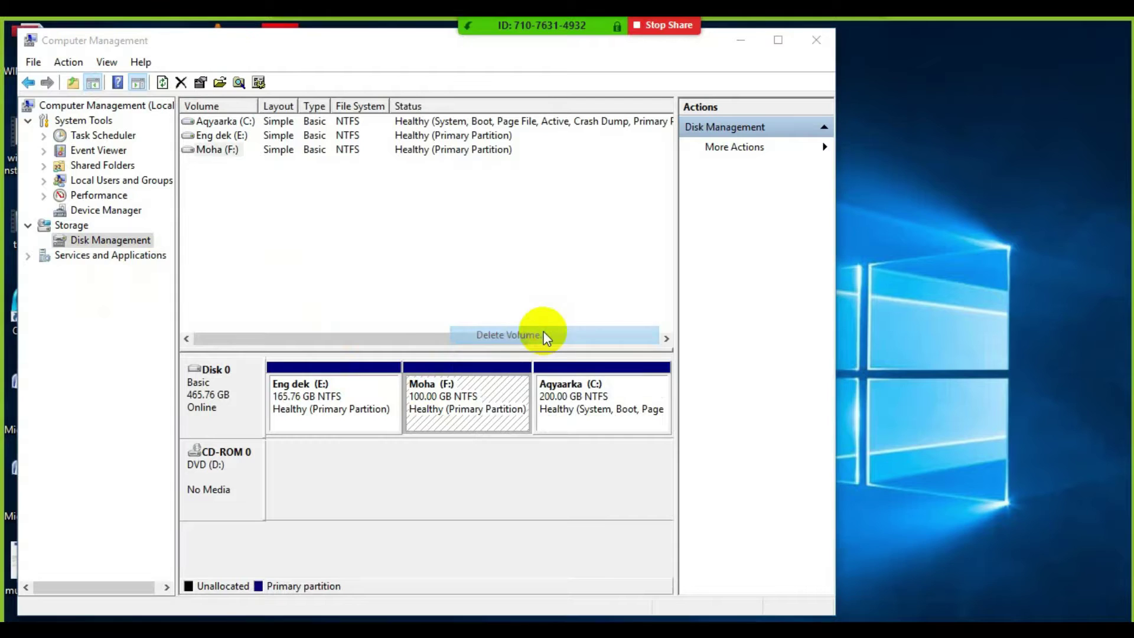
left_click(636, 389)
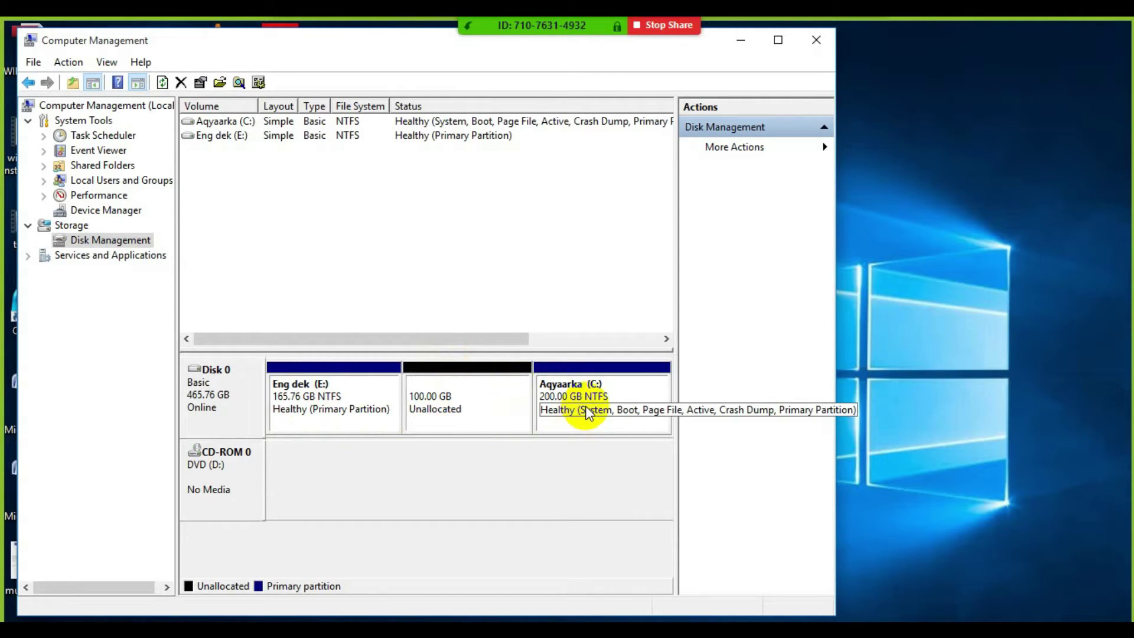
Extend the Eng dek (E:) volume with 102400 MB of the unallocated space on Disk 0.
left_click(324, 404)
right_click(324, 405)
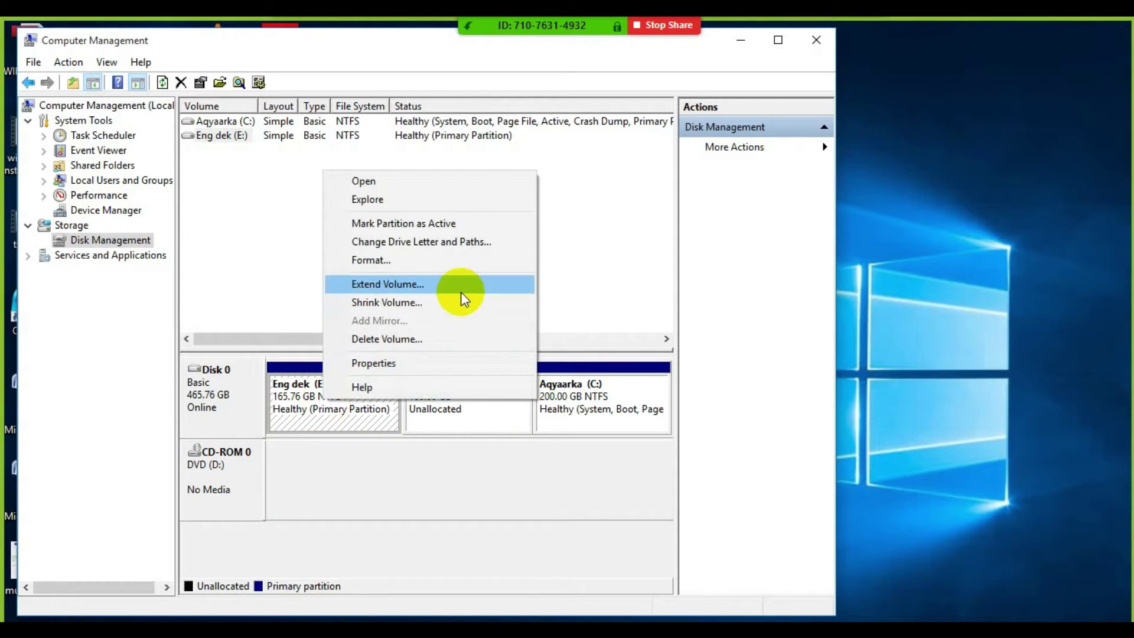
left_click(399, 285)
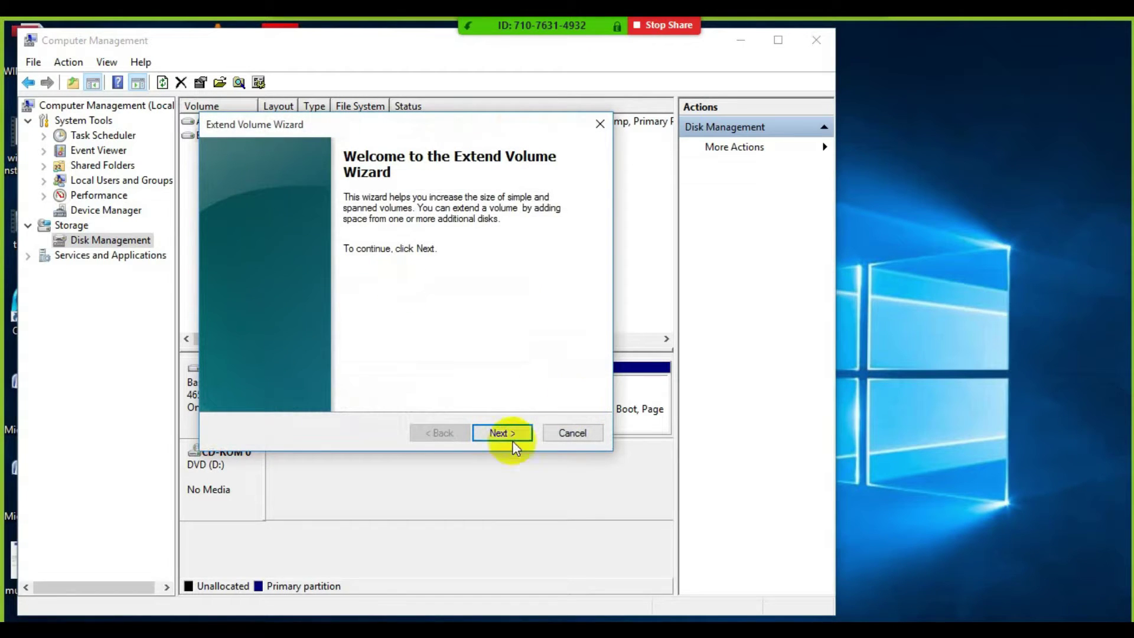
left_click(501, 434)
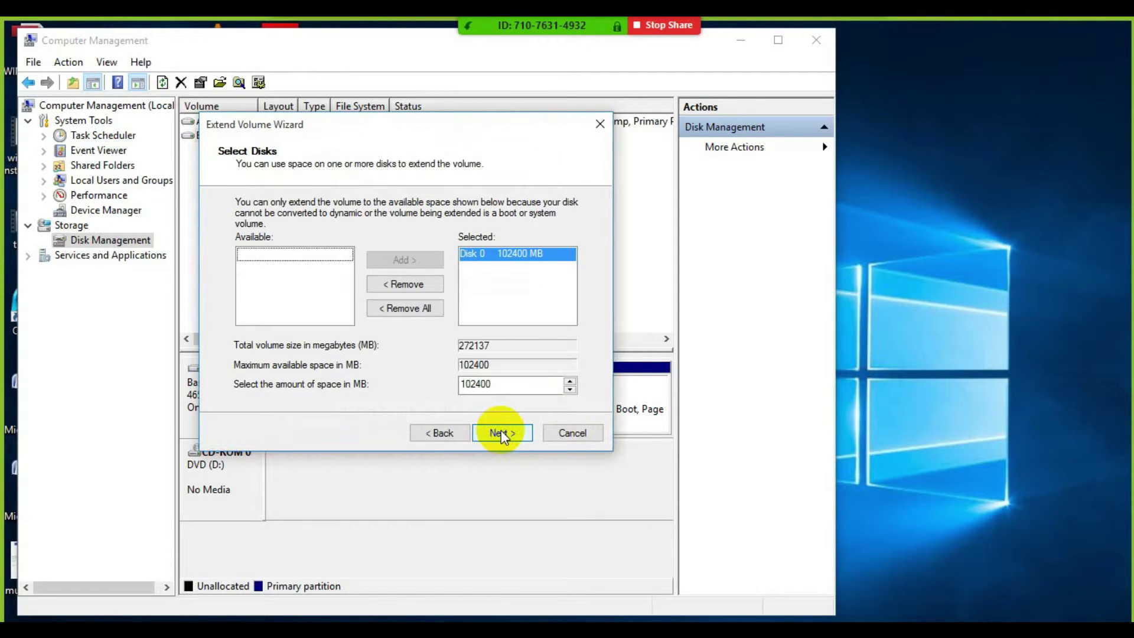
left_click(500, 433)
left_click(501, 433)
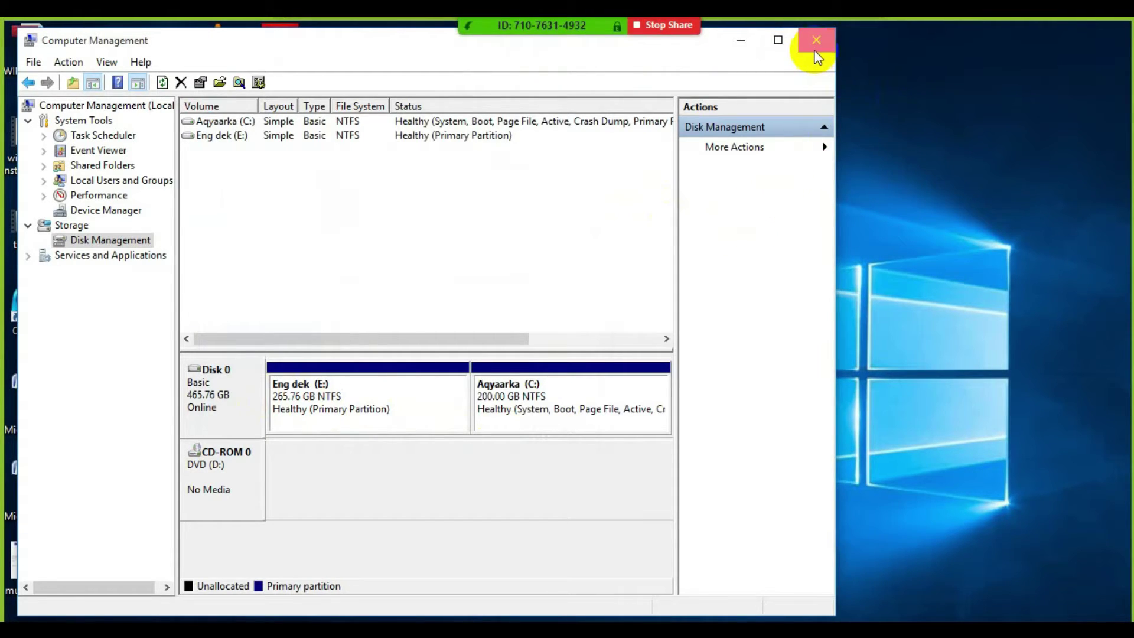
Close Computer Management, then examine drive E:'s capacity in This PC and close that window.
left_click(815, 52)
double_click(600, 143)
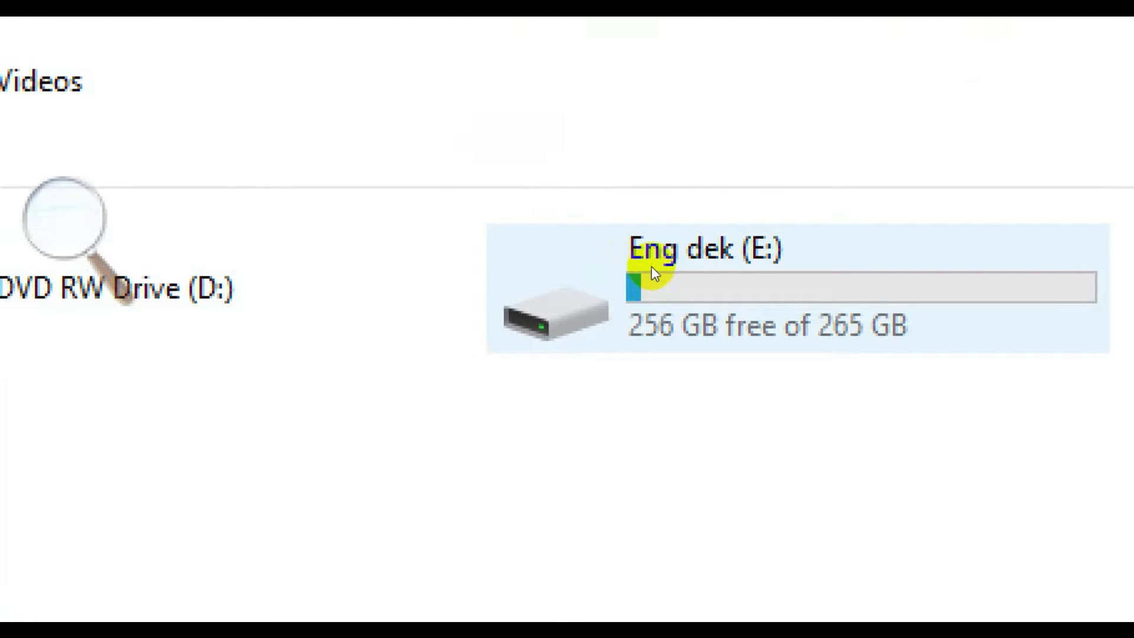
key("super+plus")
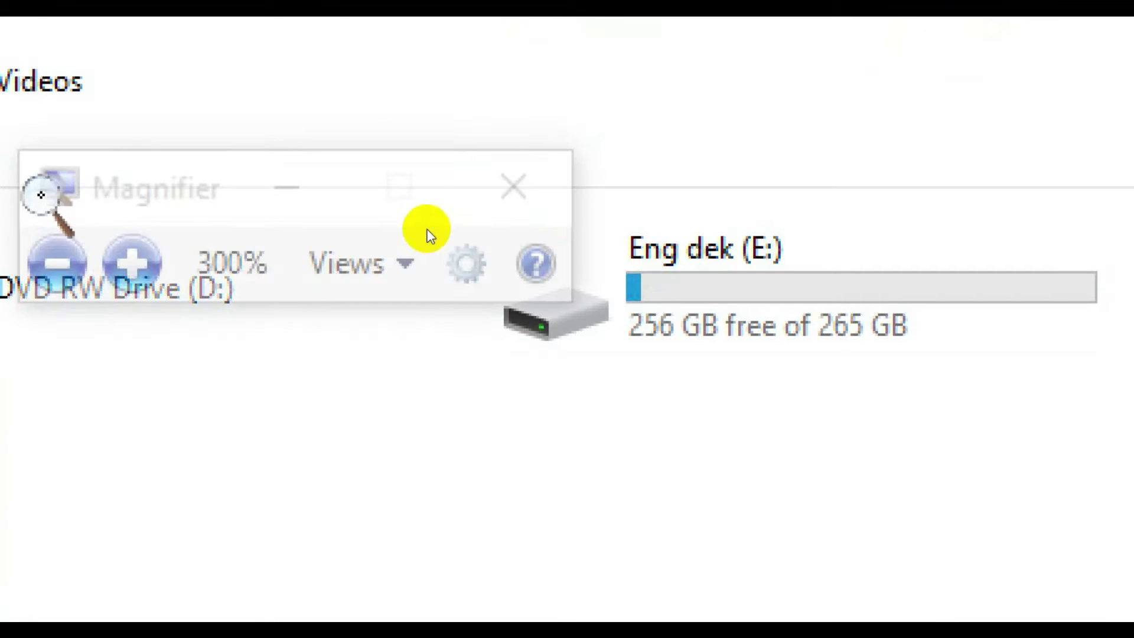
left_click(571, 212)
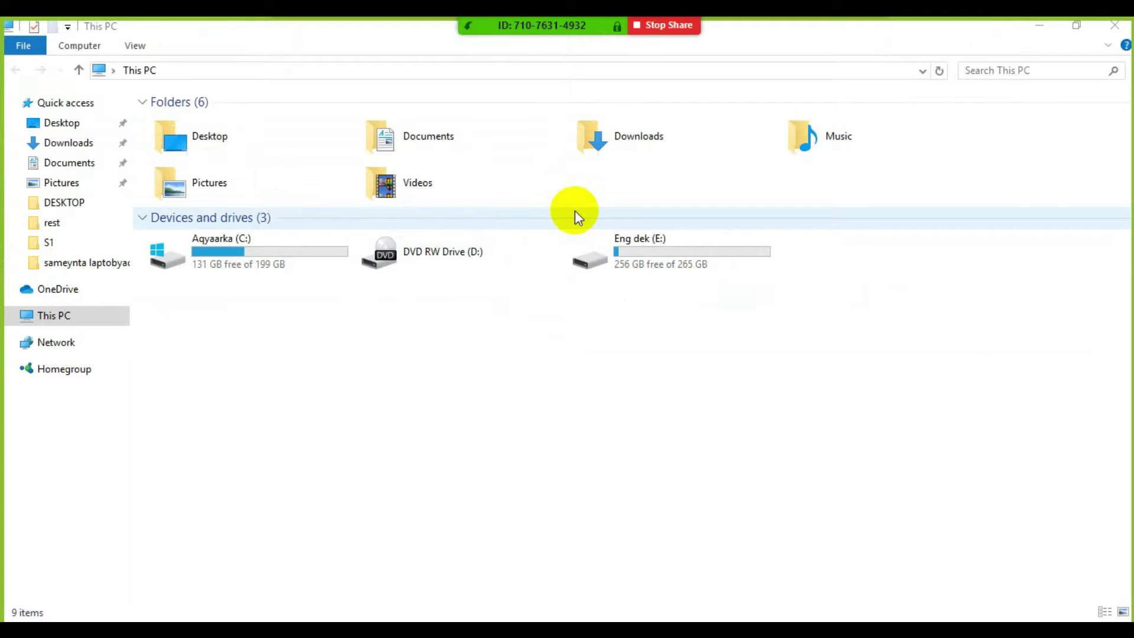
left_click(1115, 26)
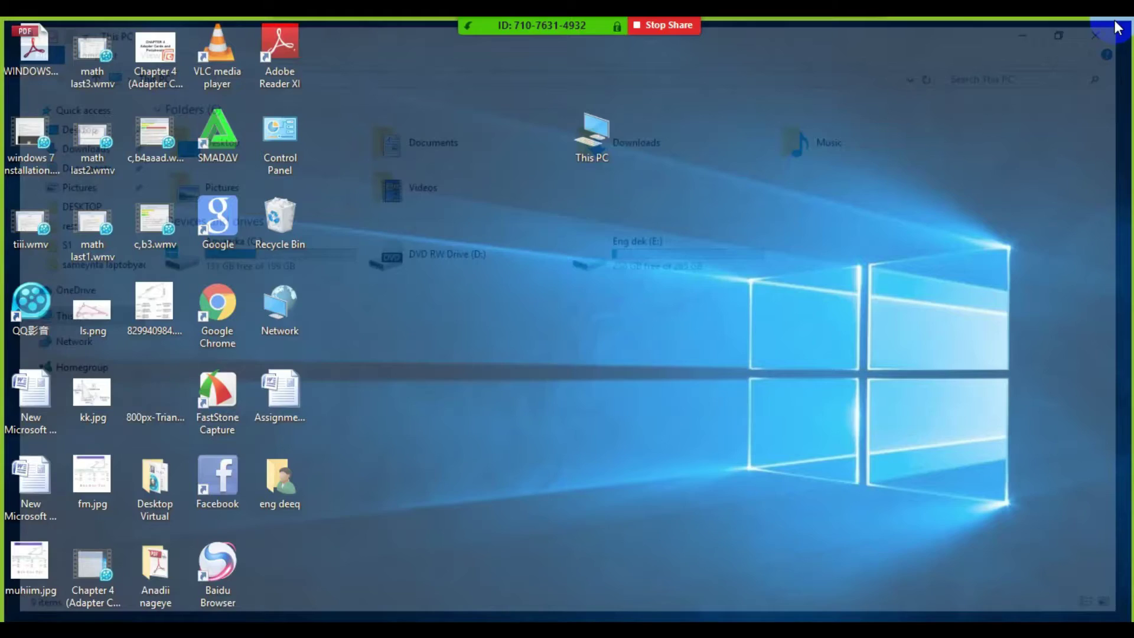
Refresh the desktop and open This PC again.
right_click(728, 251)
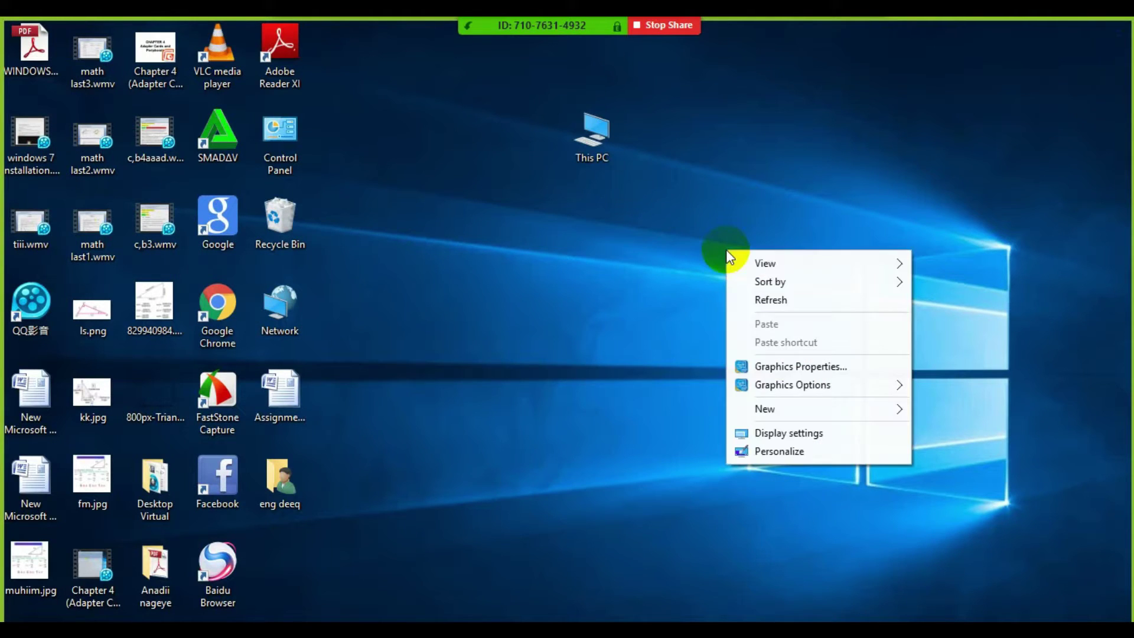
left_click(775, 300)
left_click(590, 144)
double_click(589, 144)
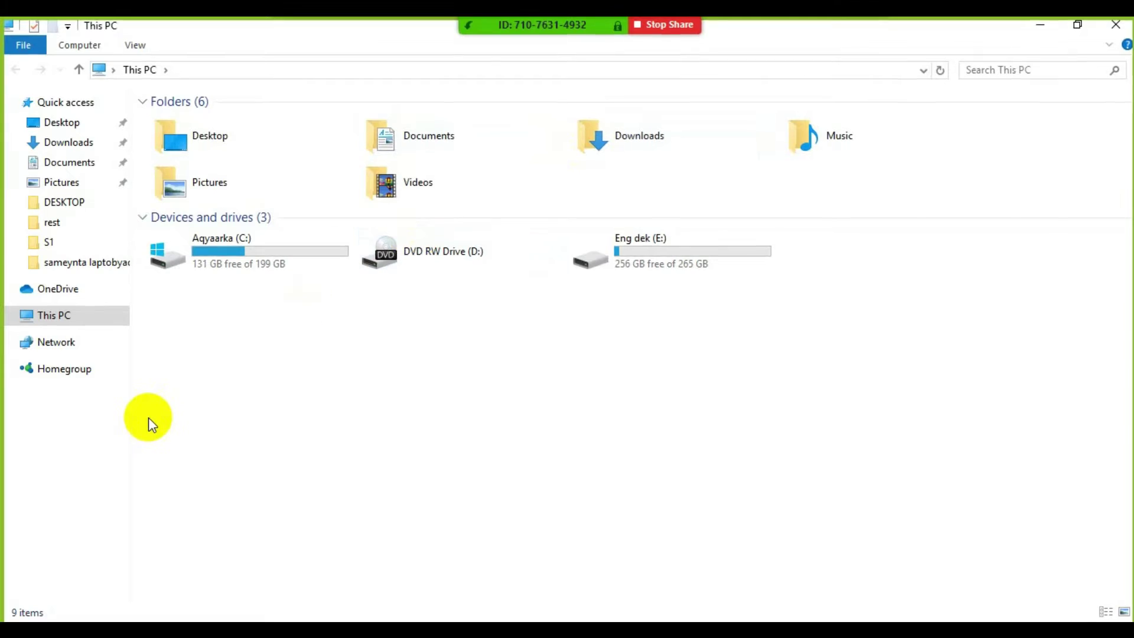
Find the Run dialog through a search for "run" and launch the Command Prompt with cmd.
key("super")
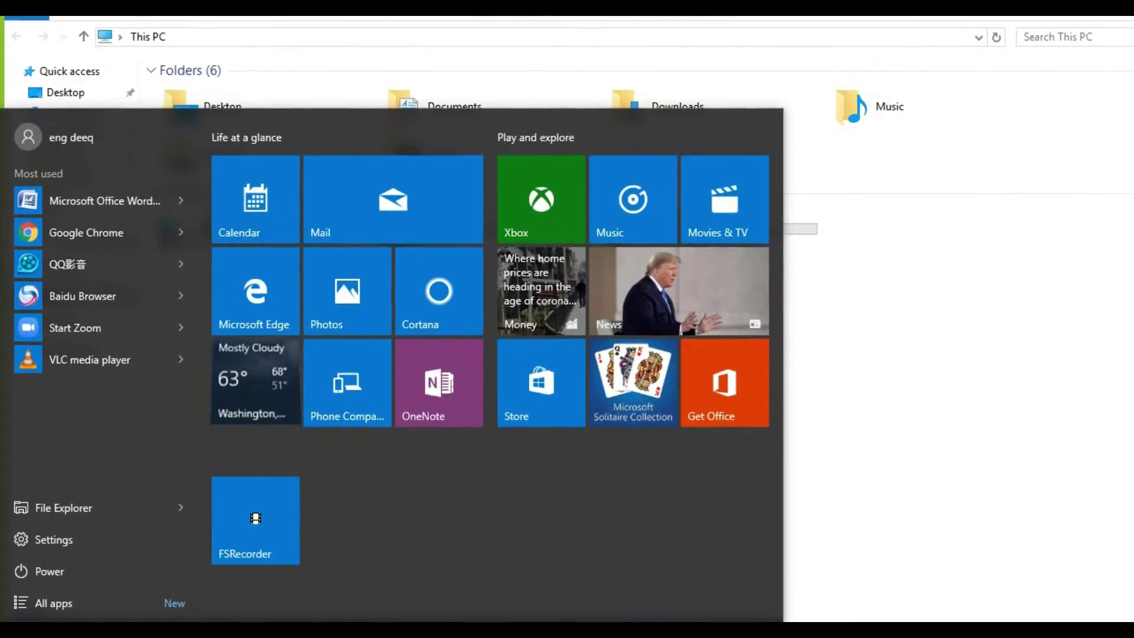
type("r")
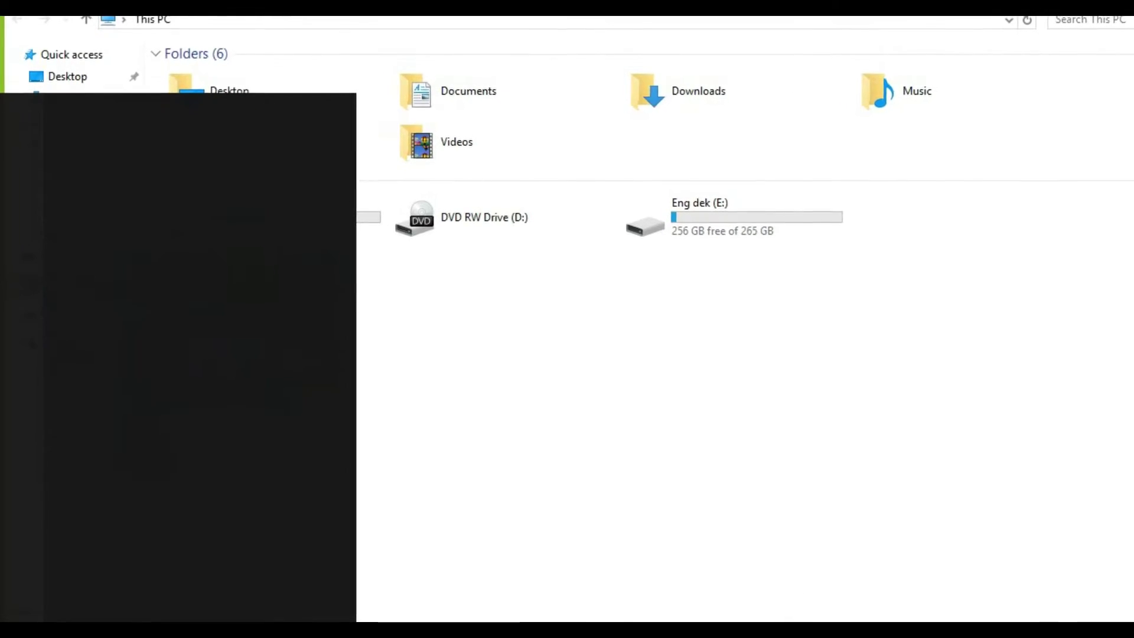
type("un")
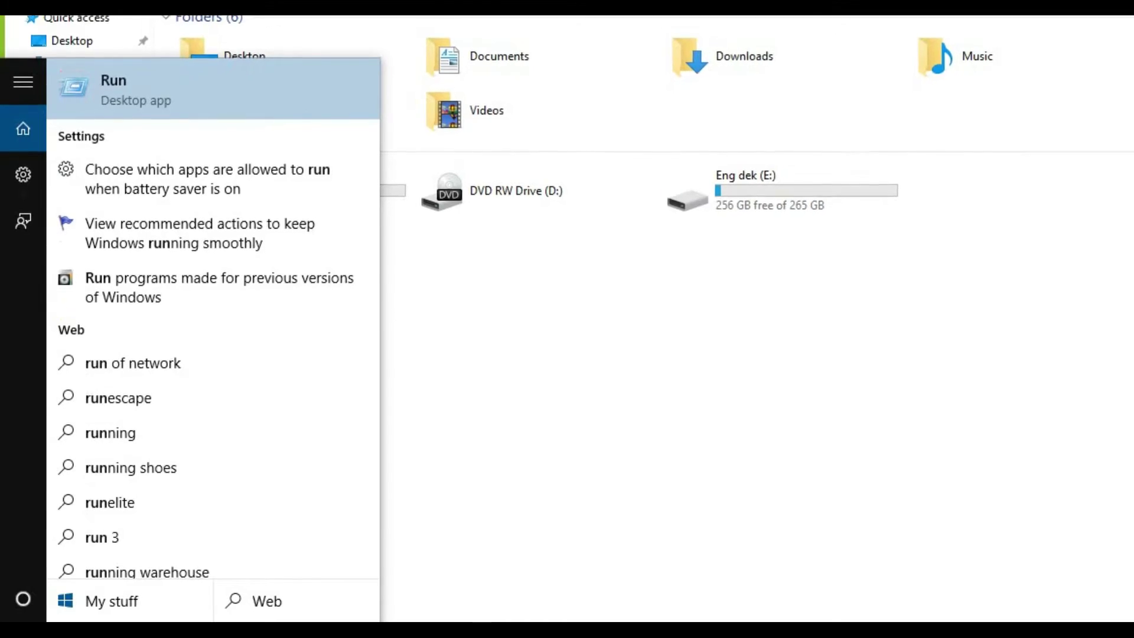
key("Return")
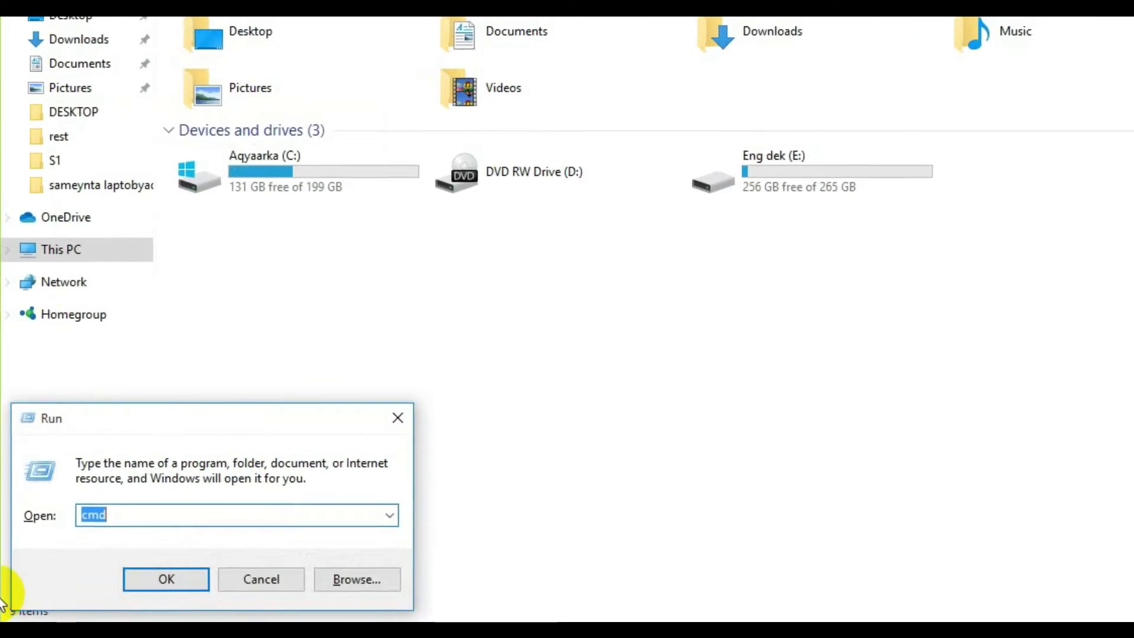
type("cmd")
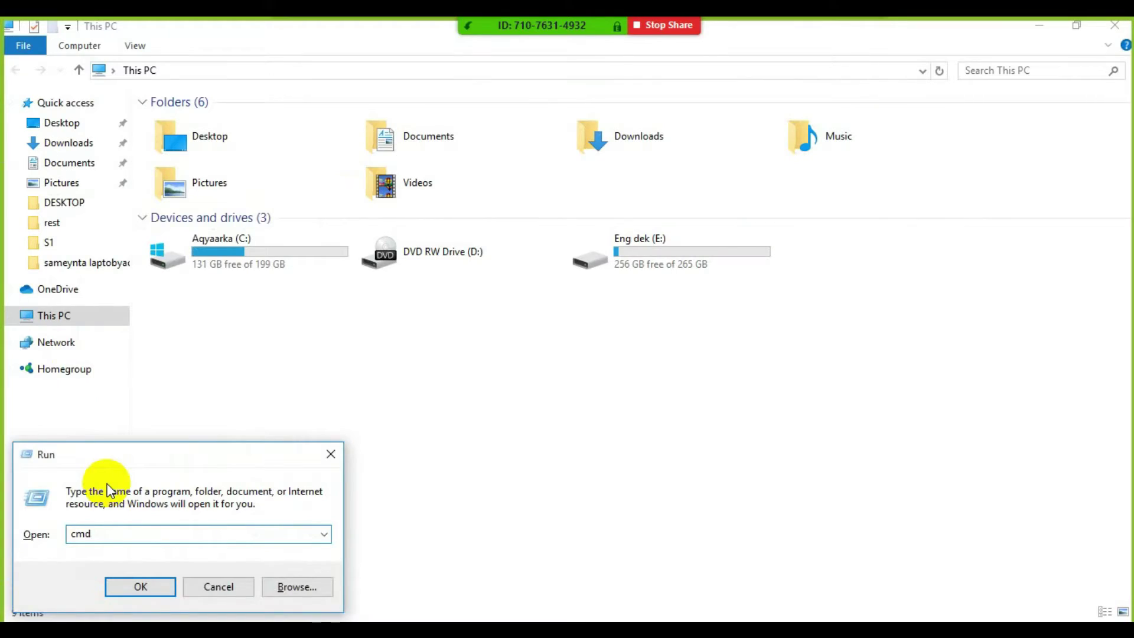
key("Return")
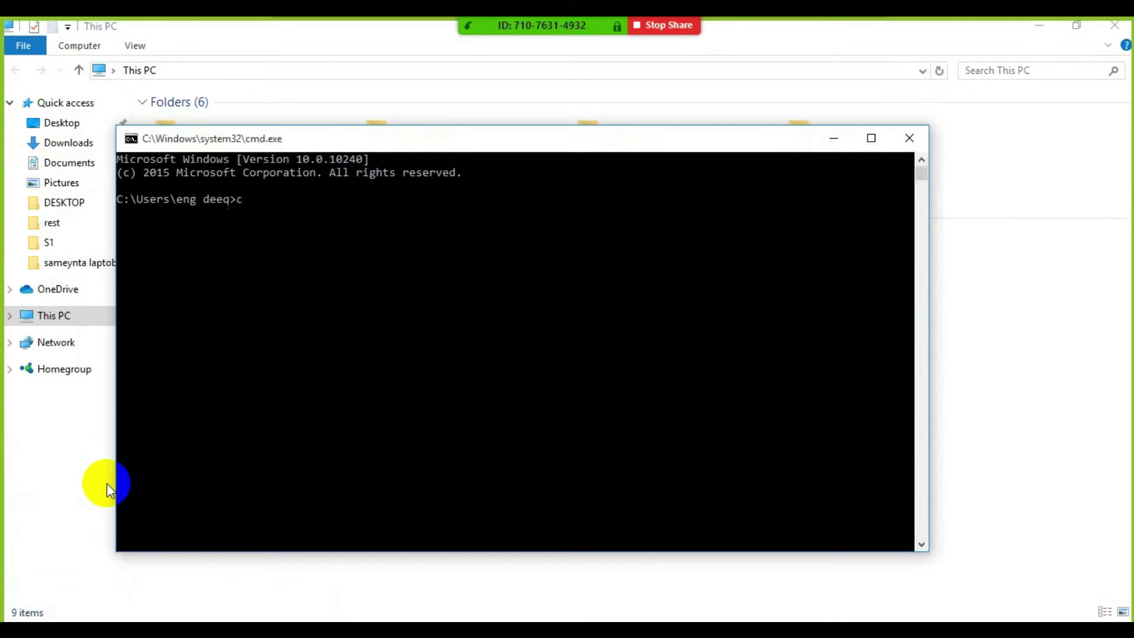
Change to the root of C: with cd/ and clear the Command Prompt screen with cls.
type("cd/")
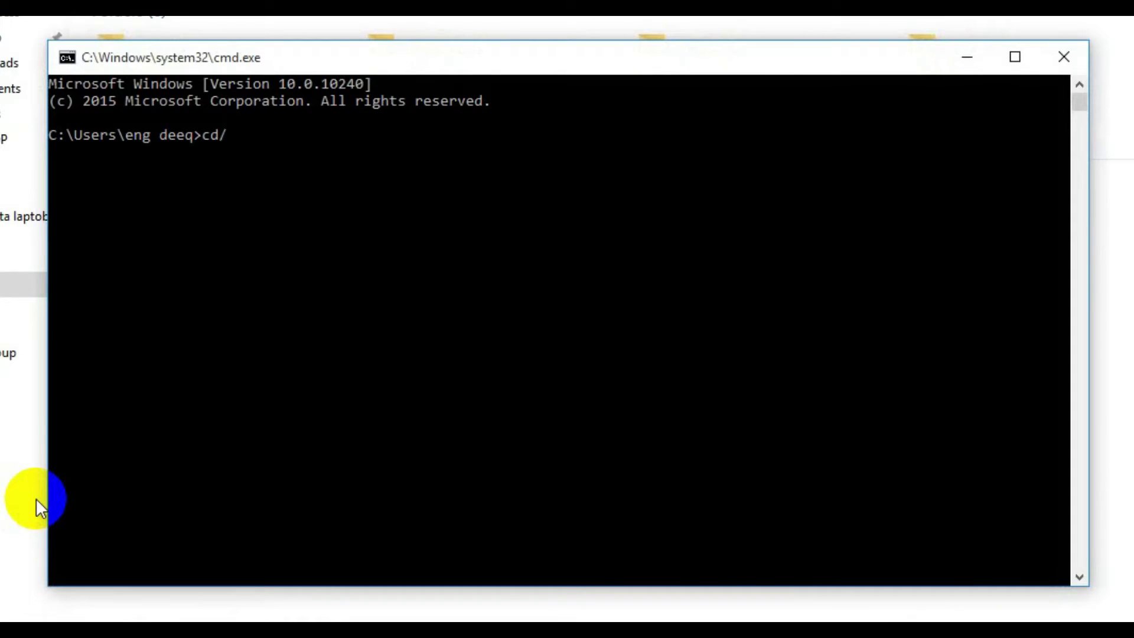
key("Return")
type("c")
type("ls")
key("Return")
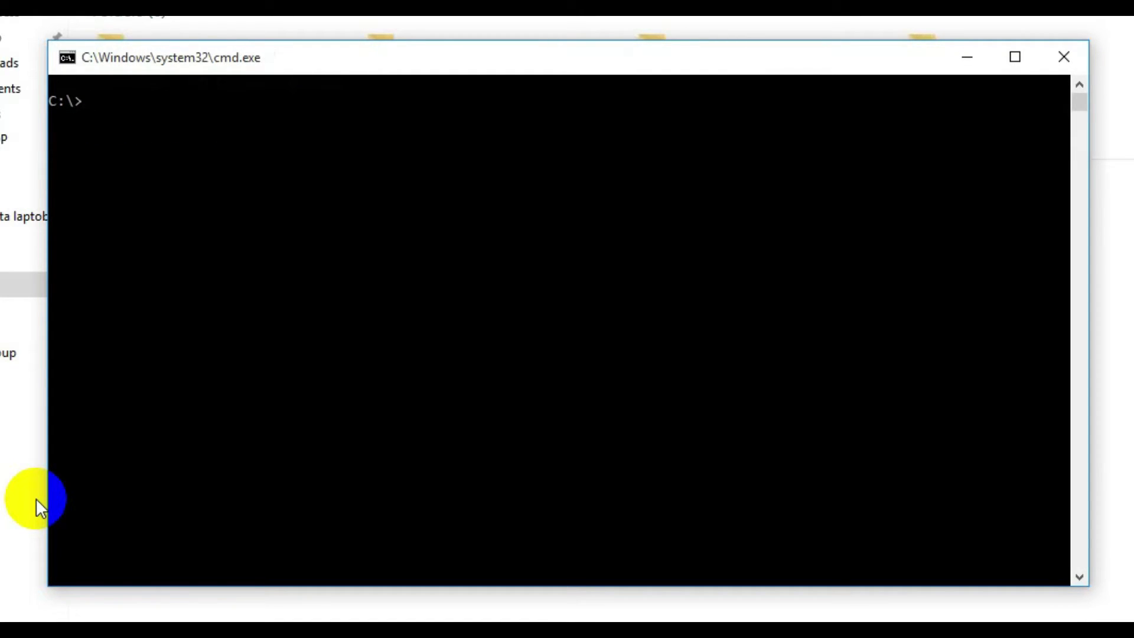
Start diskpart and list the computer's volumes with "list volume".
type("diskpart")
key("Return")
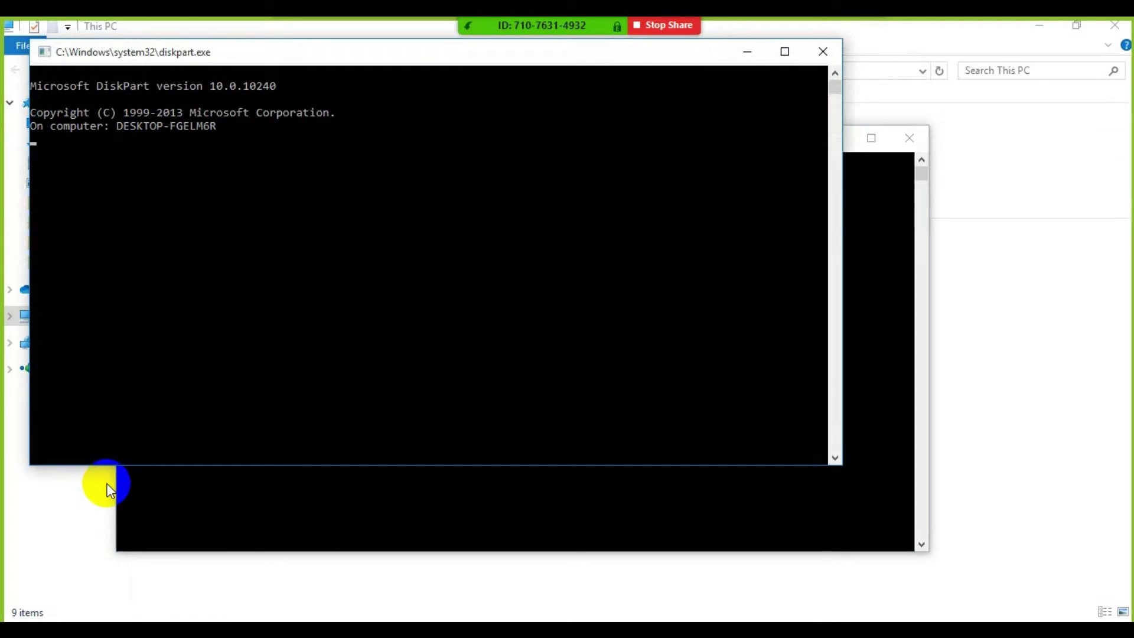
left_click_drag(311, 53, 421, 151)
type("list ")
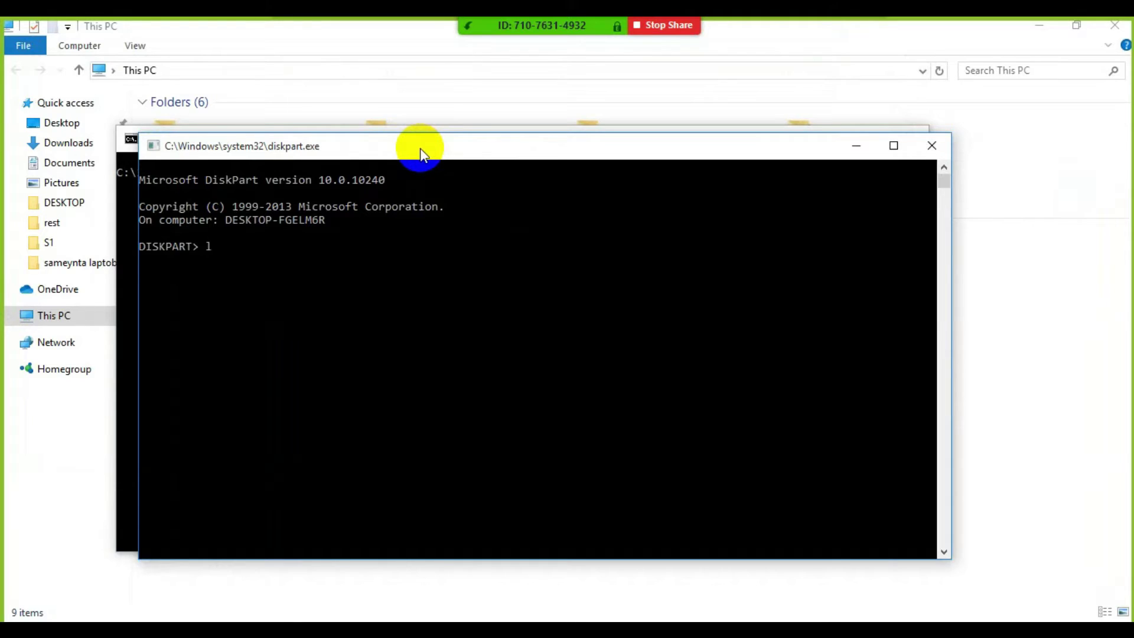
type("v")
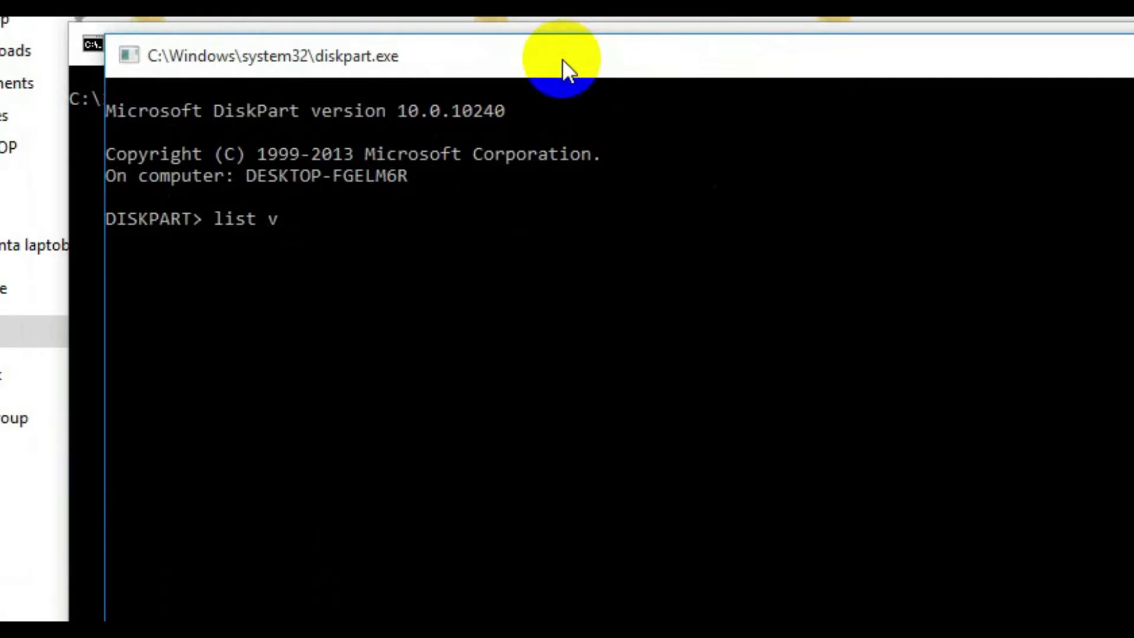
type("olume")
key("Return")
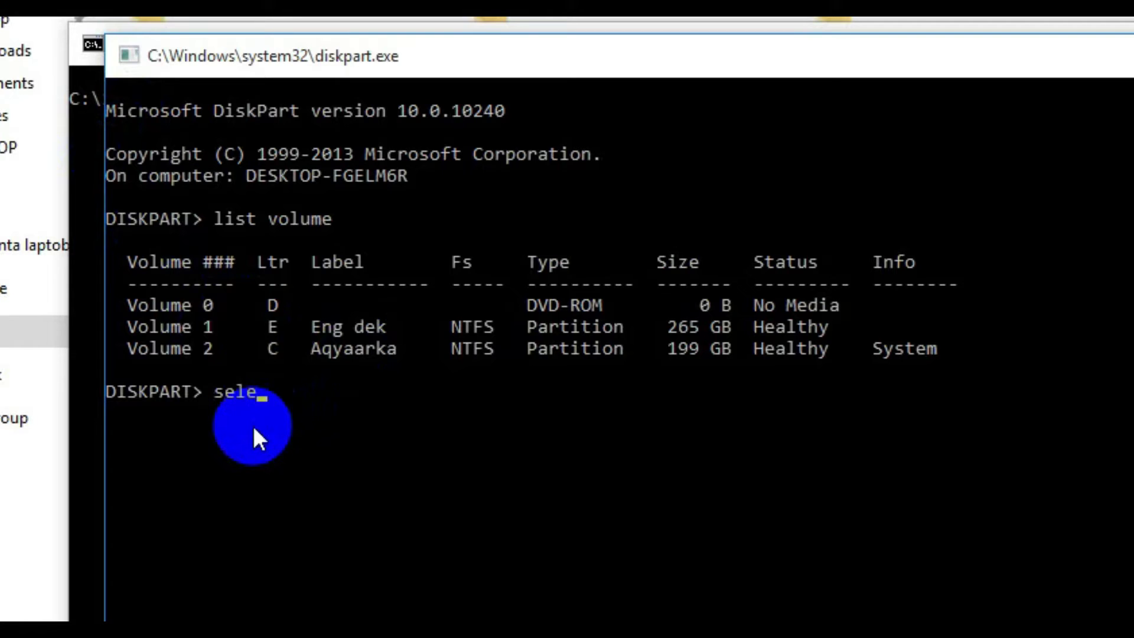
Select volume 1 (Eng dek) in DiskPart.
type("t volume ")
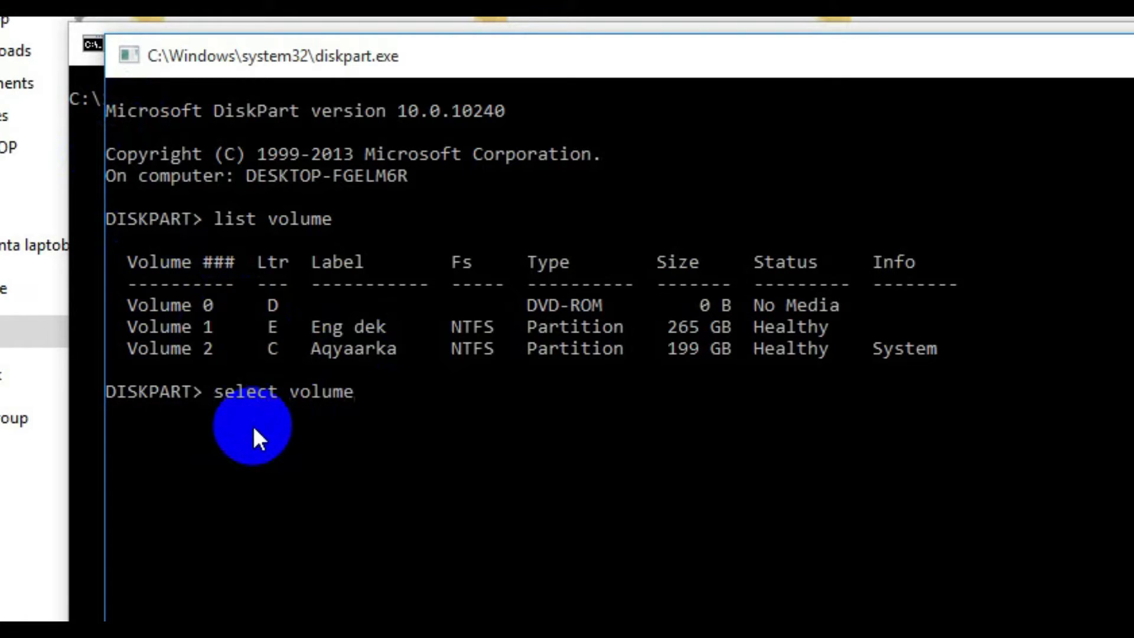
type("1")
key("Return")
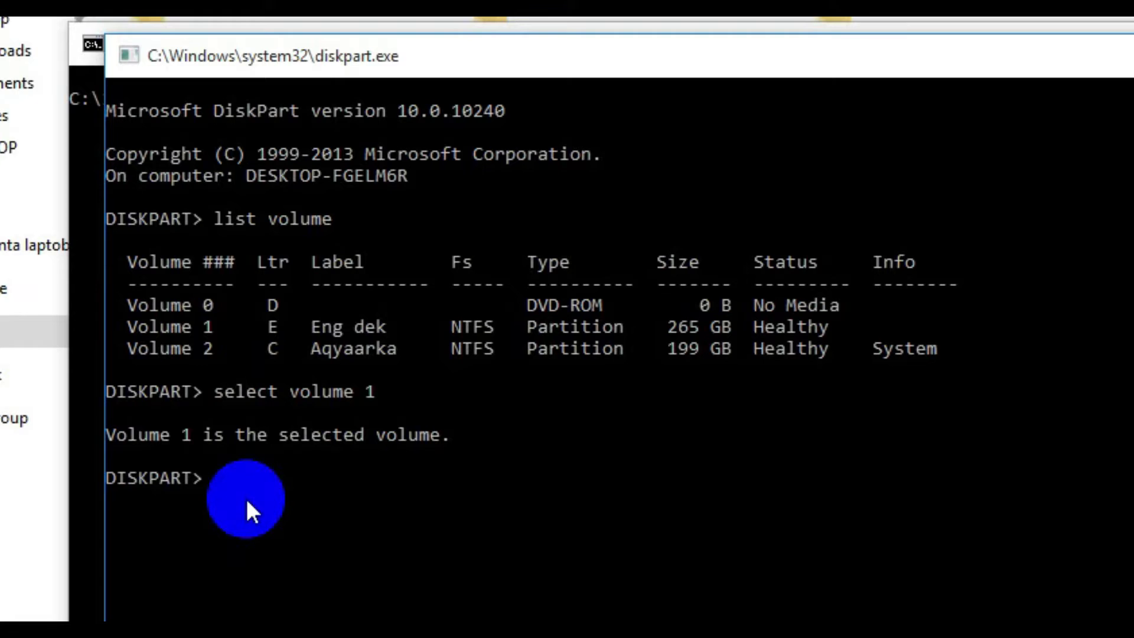
Hide the selected volume by removing its drive letter with "remove letter e".
type("remove letter e")
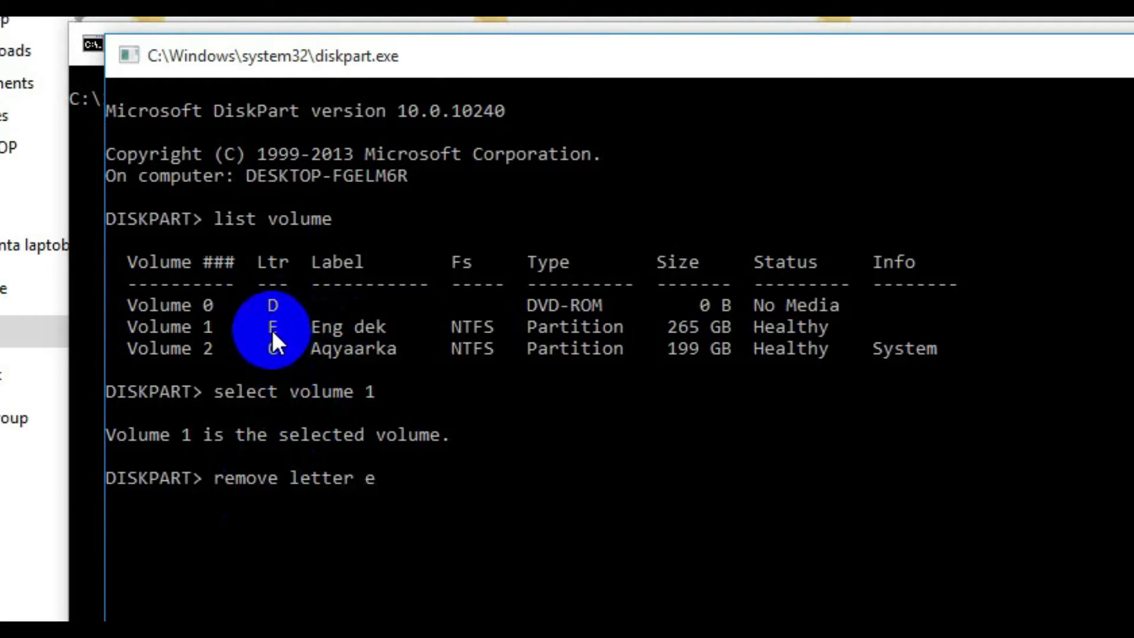
double_click(244, 484)
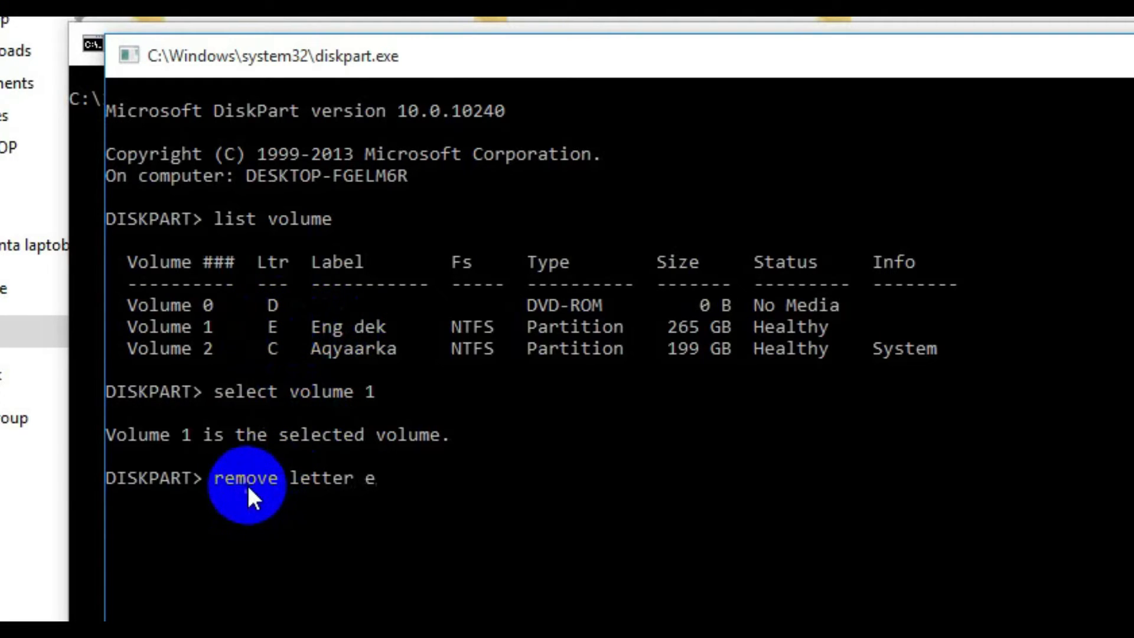
left_click(248, 488)
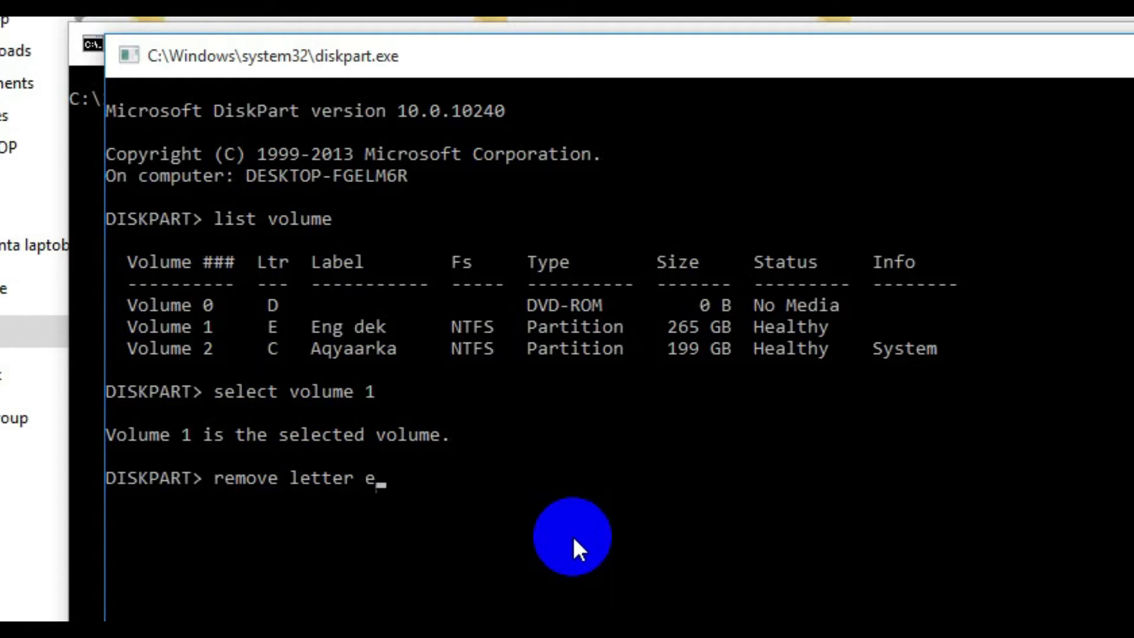
key("Return")
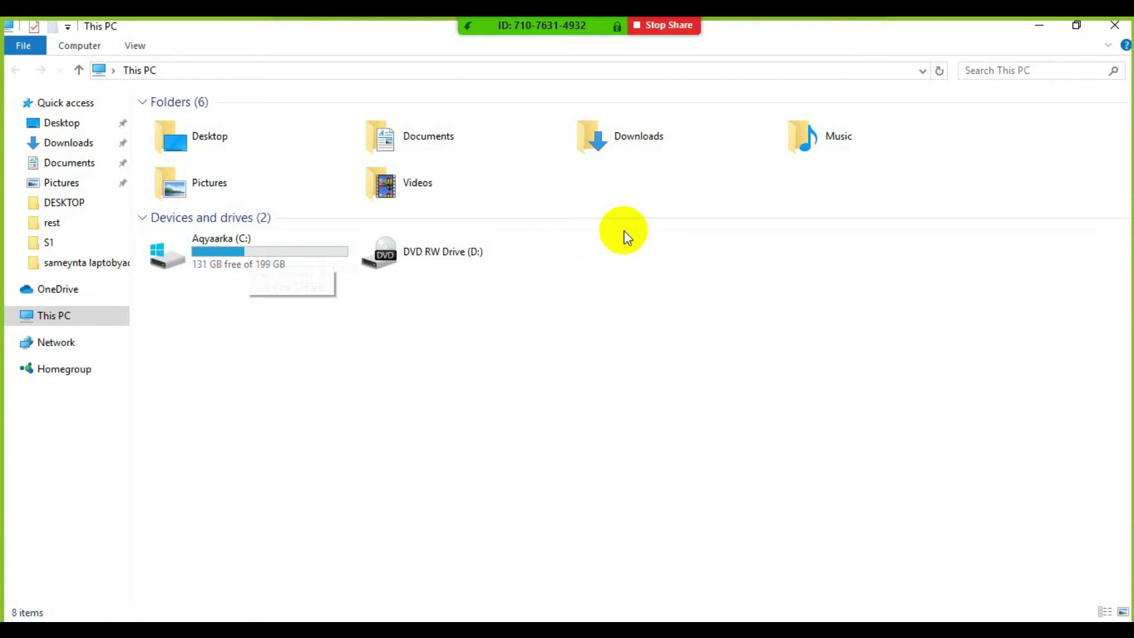
Refresh This PC to check the list of drives and close the window.
right_click(646, 283)
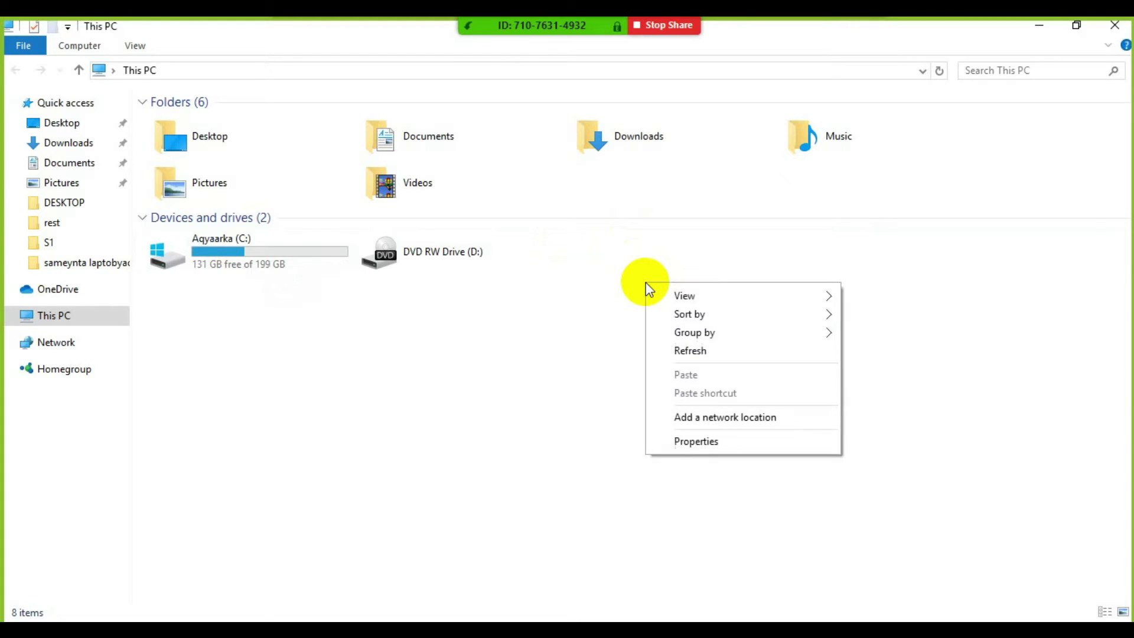
left_click(698, 349)
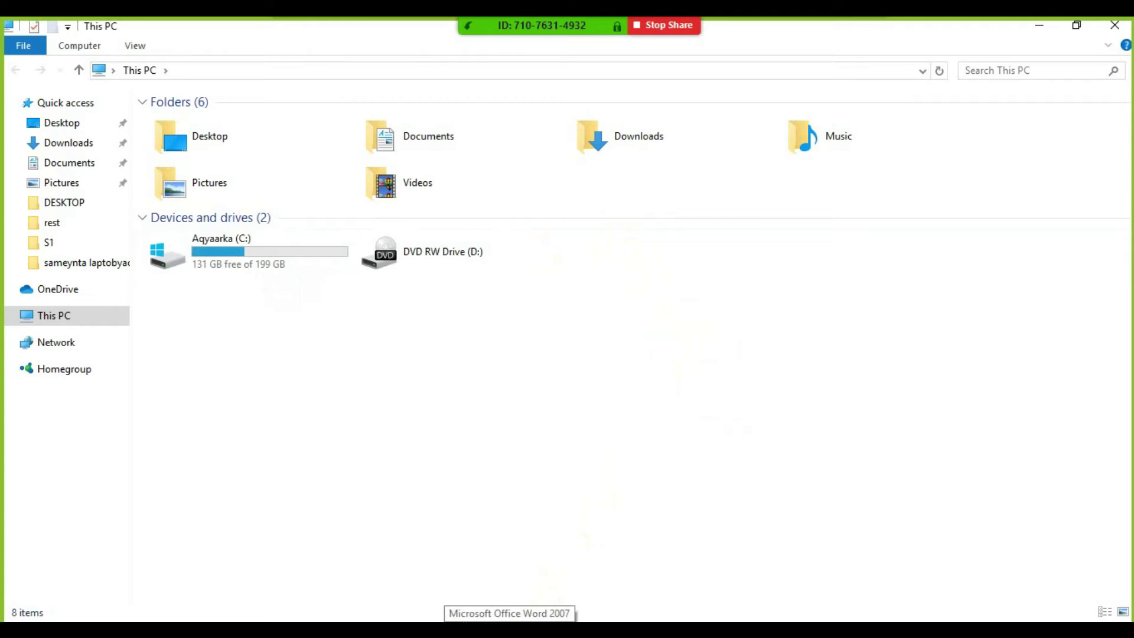
left_click(1114, 25)
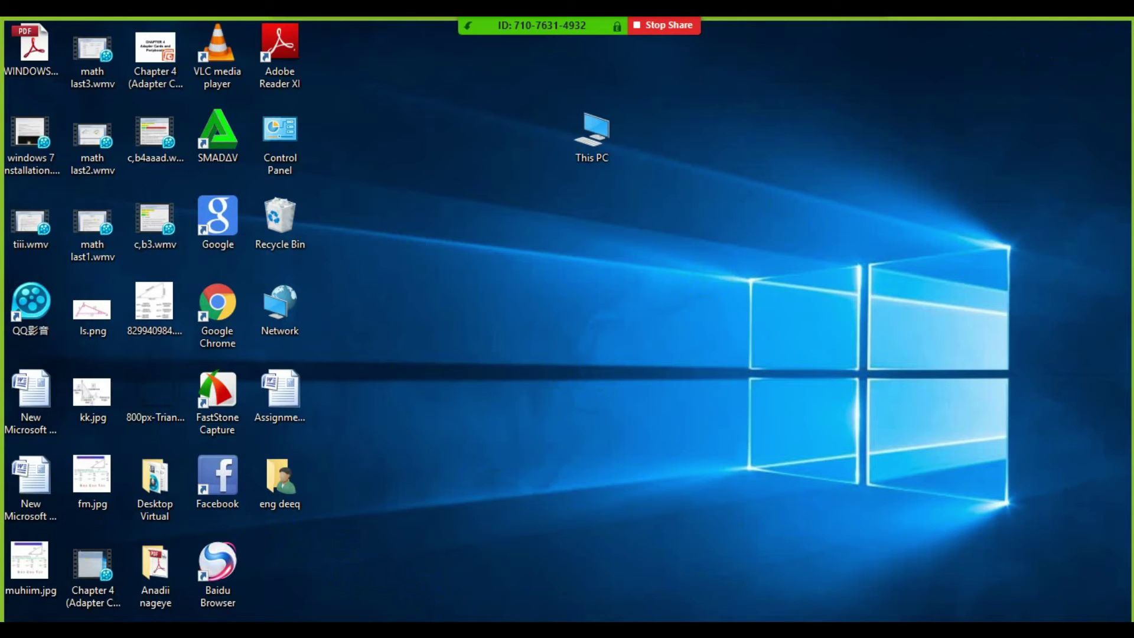
Launch a Command Prompt by running cmd from the Windows Run dialog.
key("super")
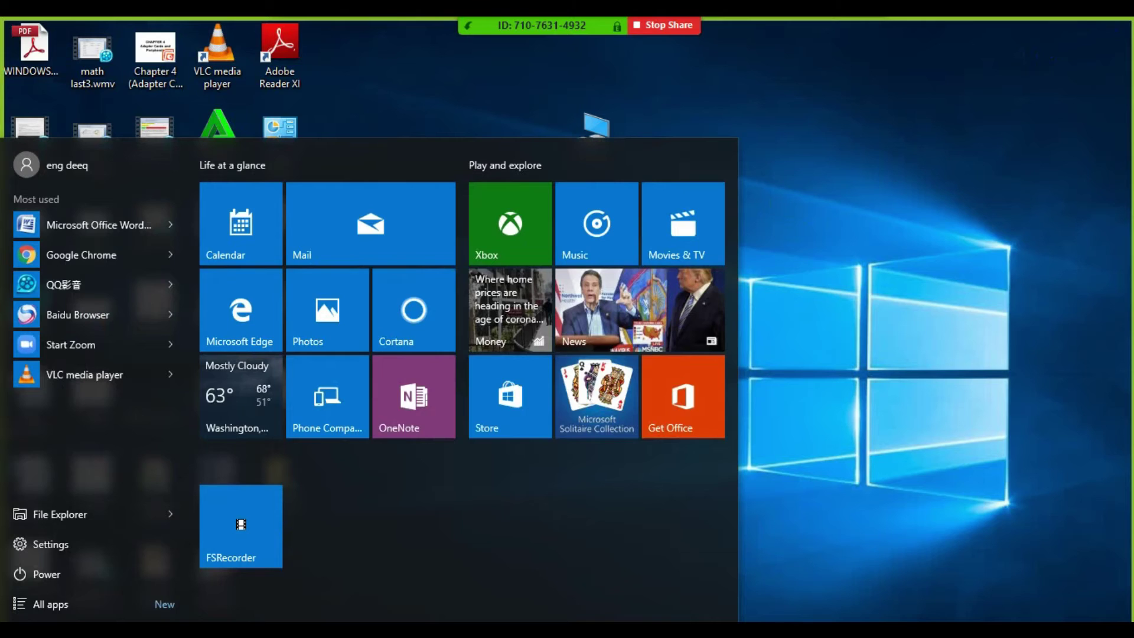
type("run")
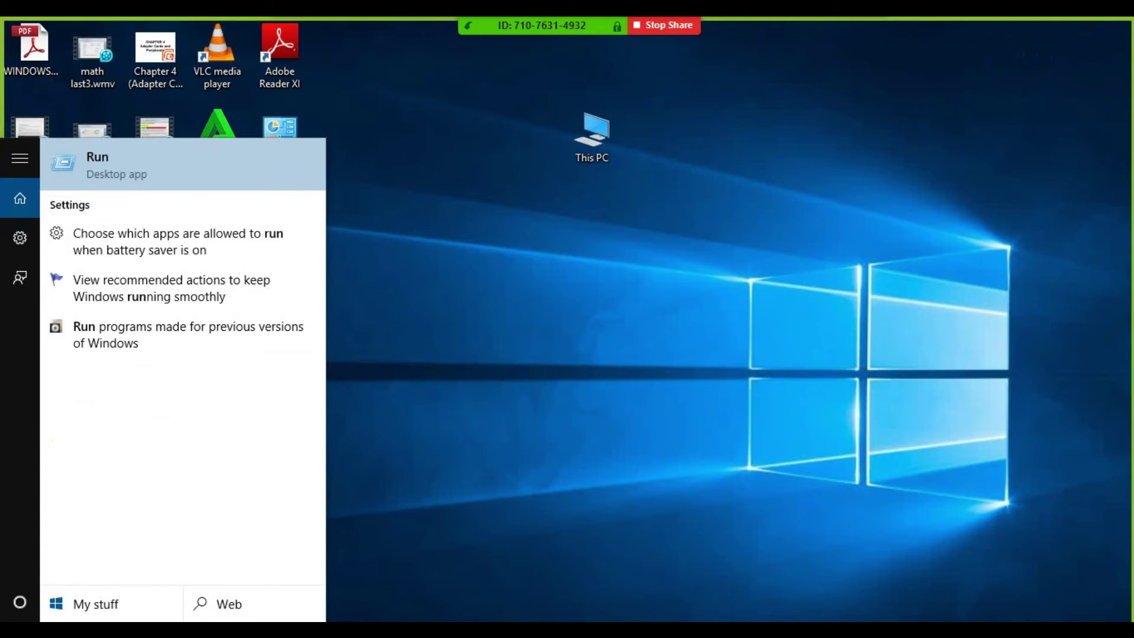
key("Return")
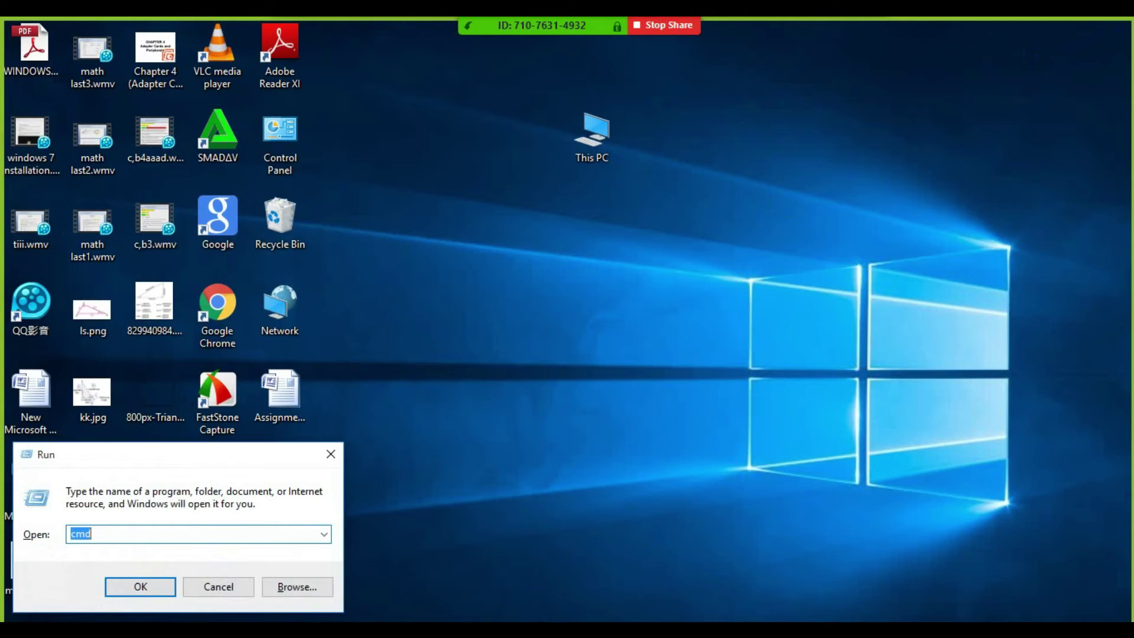
key("Return")
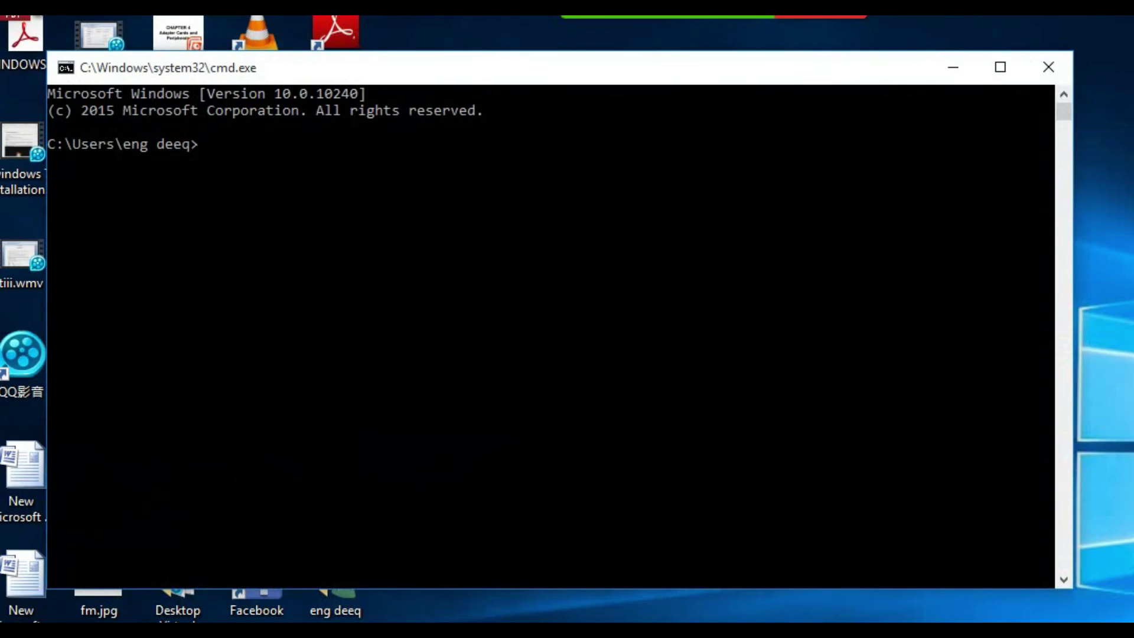
Change to the root of drive C: with "cd/" and clear the console with "cls".
type("cd/")
key("Return")
type("clsa")
key("Return")
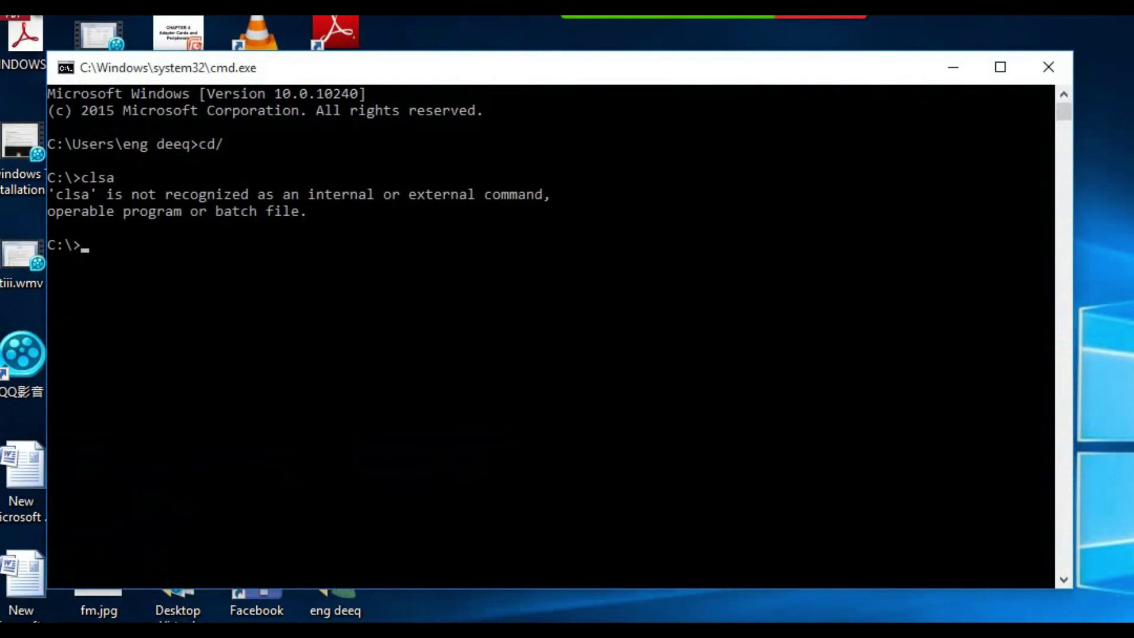
type("cls")
key("Return")
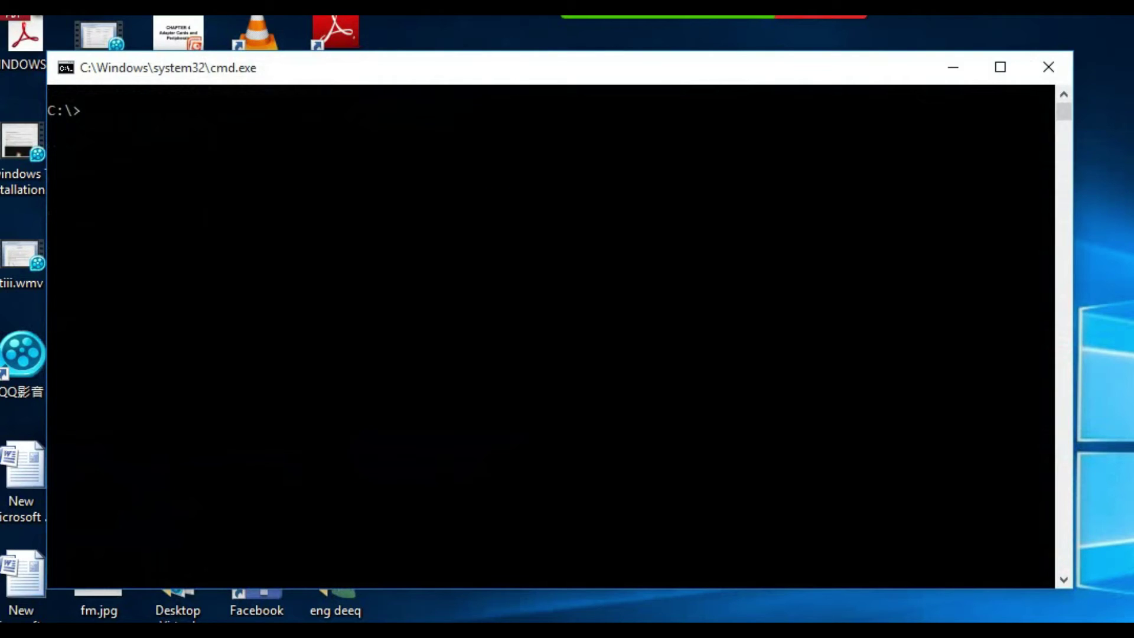
Start diskpart from the C: root and show all volumes with "list volume".
type("diskpart")
key("Return")
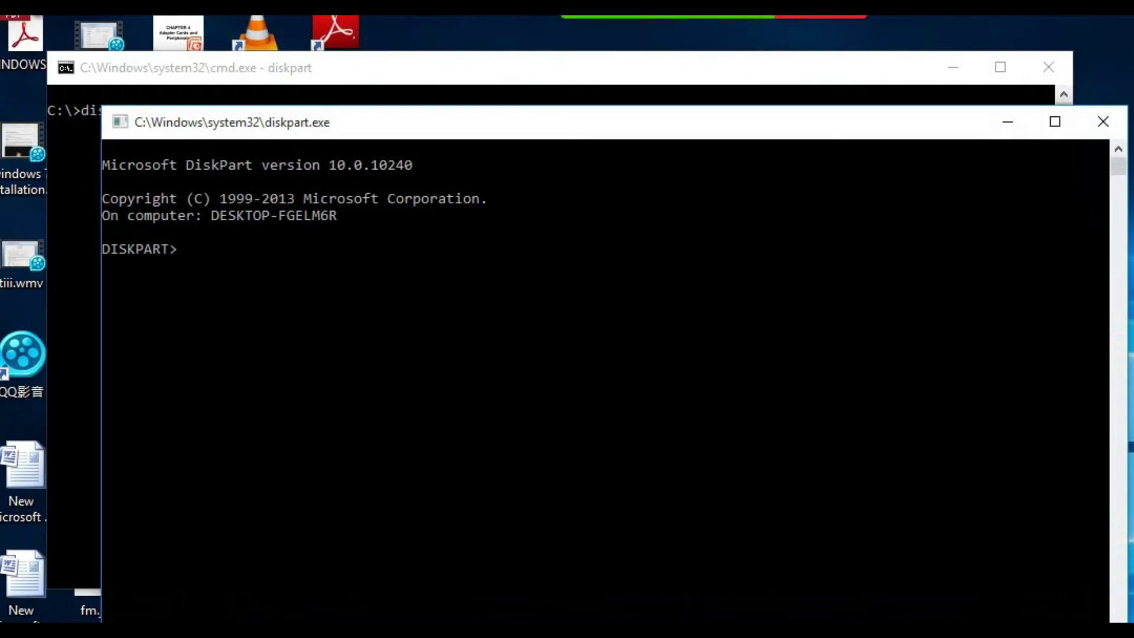
type("list volume")
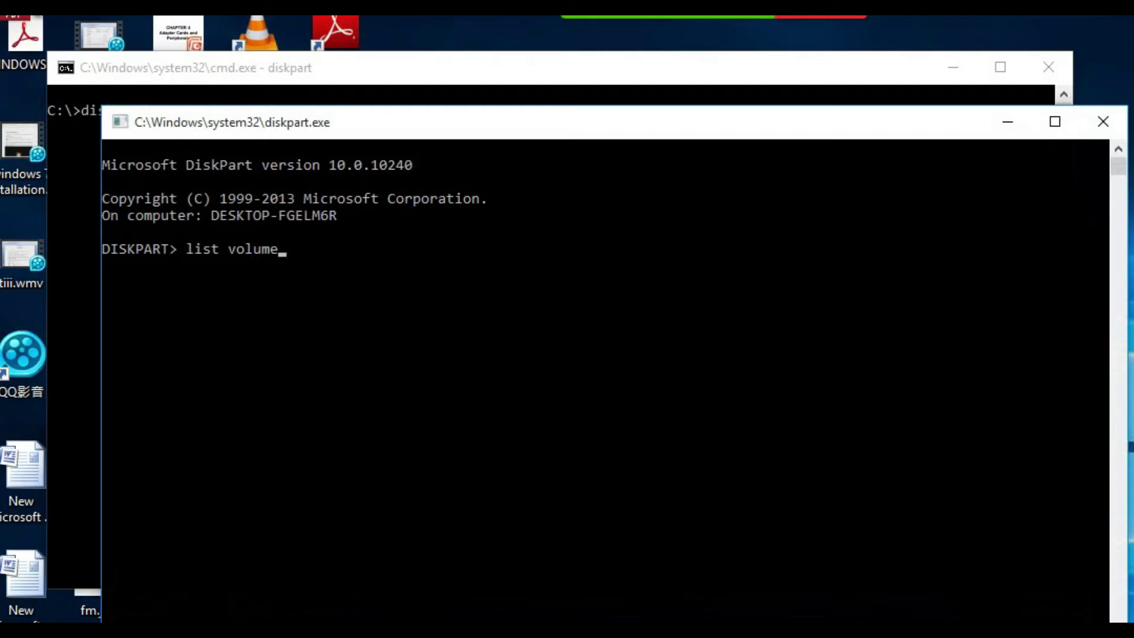
key("Return")
Select volume 1 and restore its drive letter with "assign letter e".
type("selec")
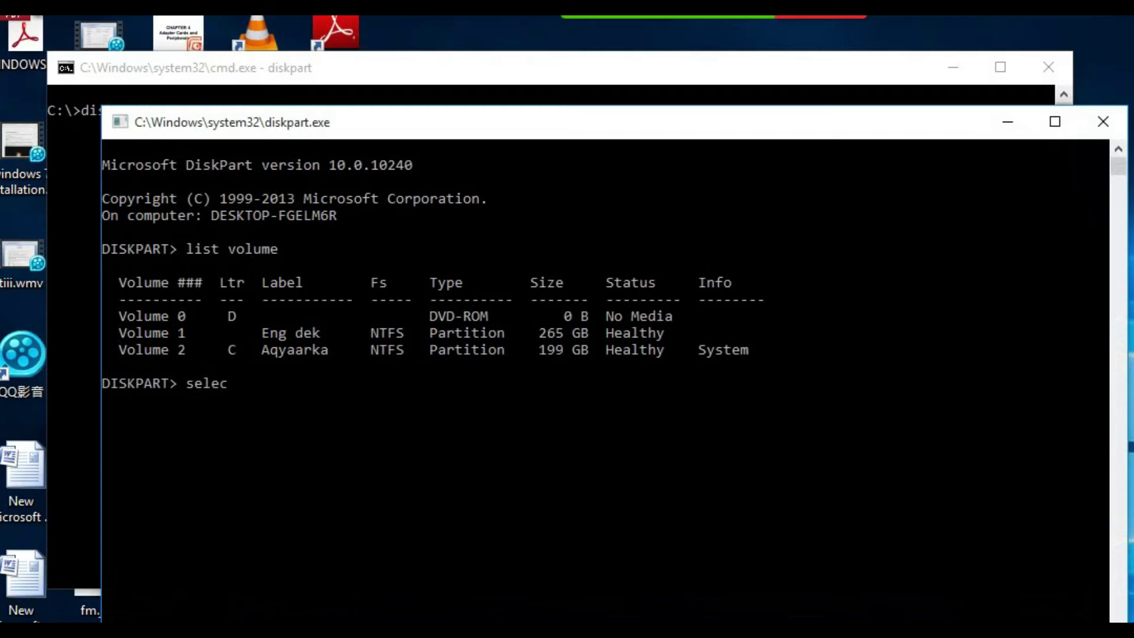
type("t volume 1")
key("Return")
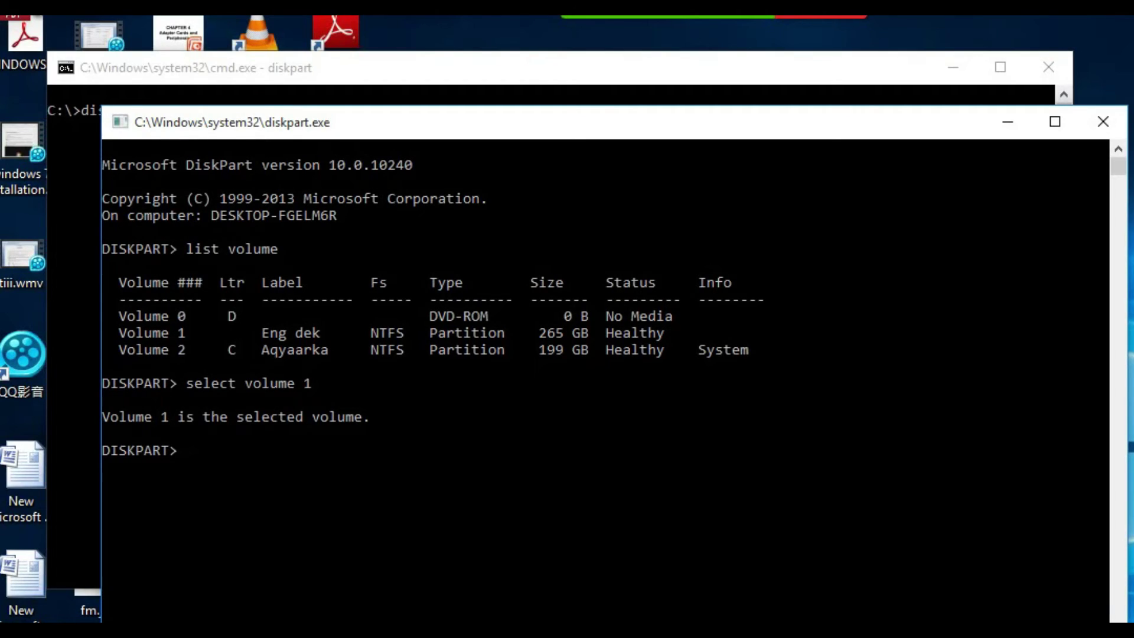
type("assign letter e")
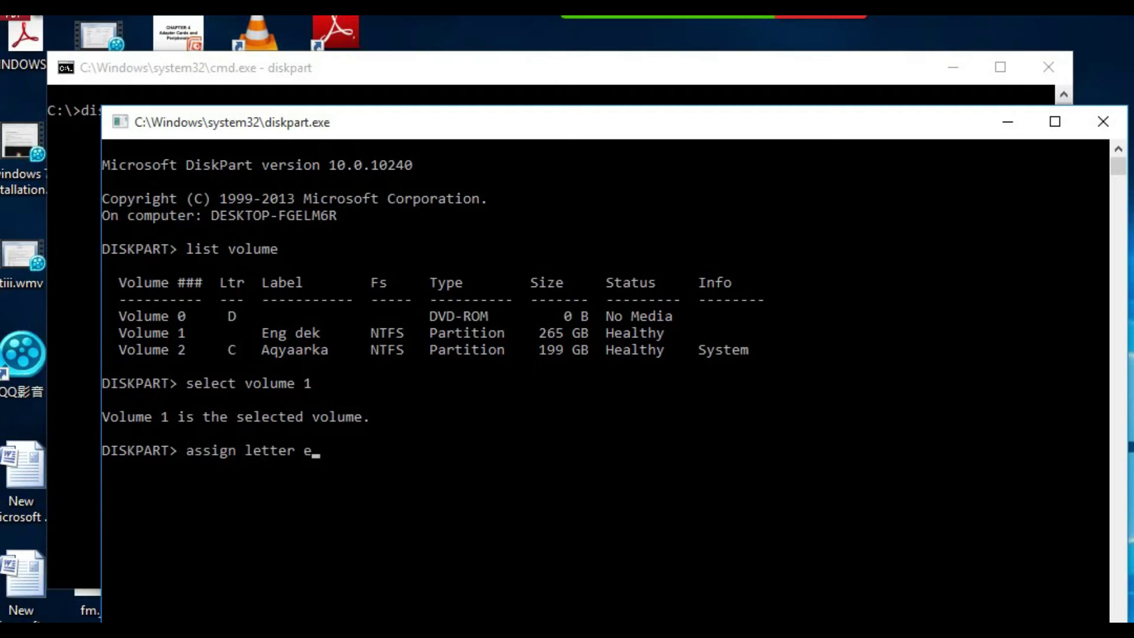
key("Return")
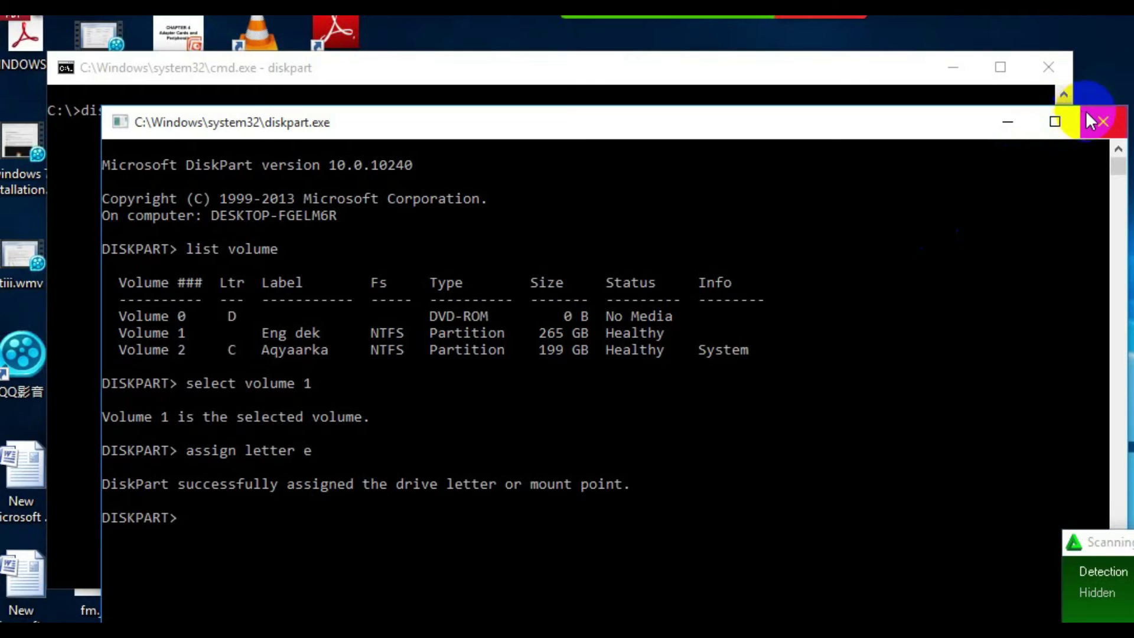
Close the DiskPart and Command Prompt windows and open This PC to check the drives.
left_click(1102, 121)
left_click(1054, 65)
double_click(728, 131)
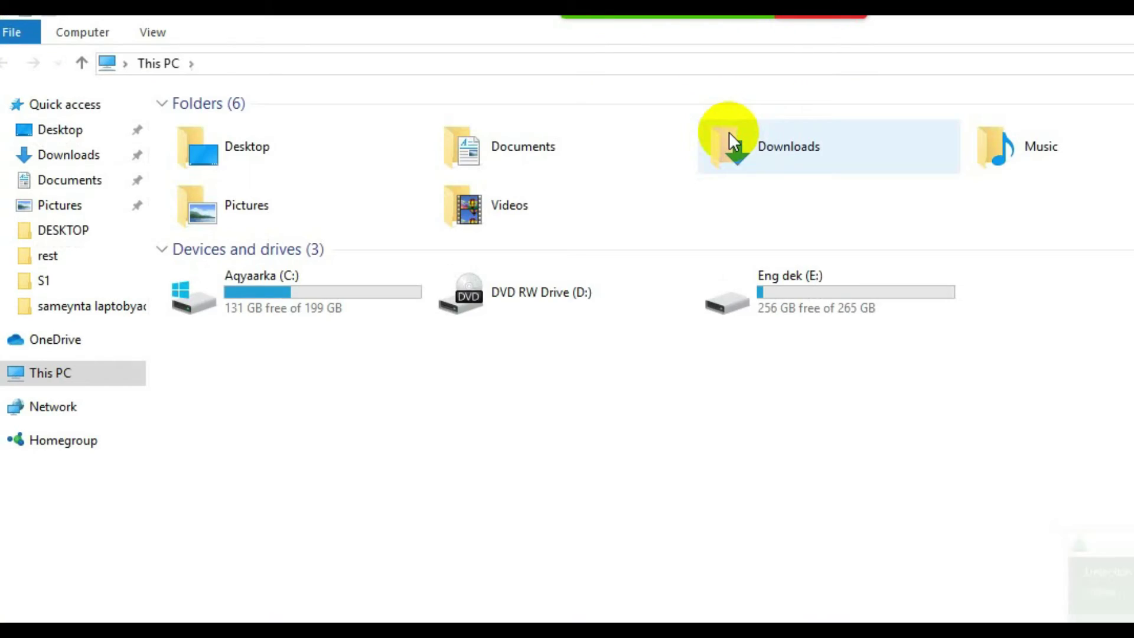